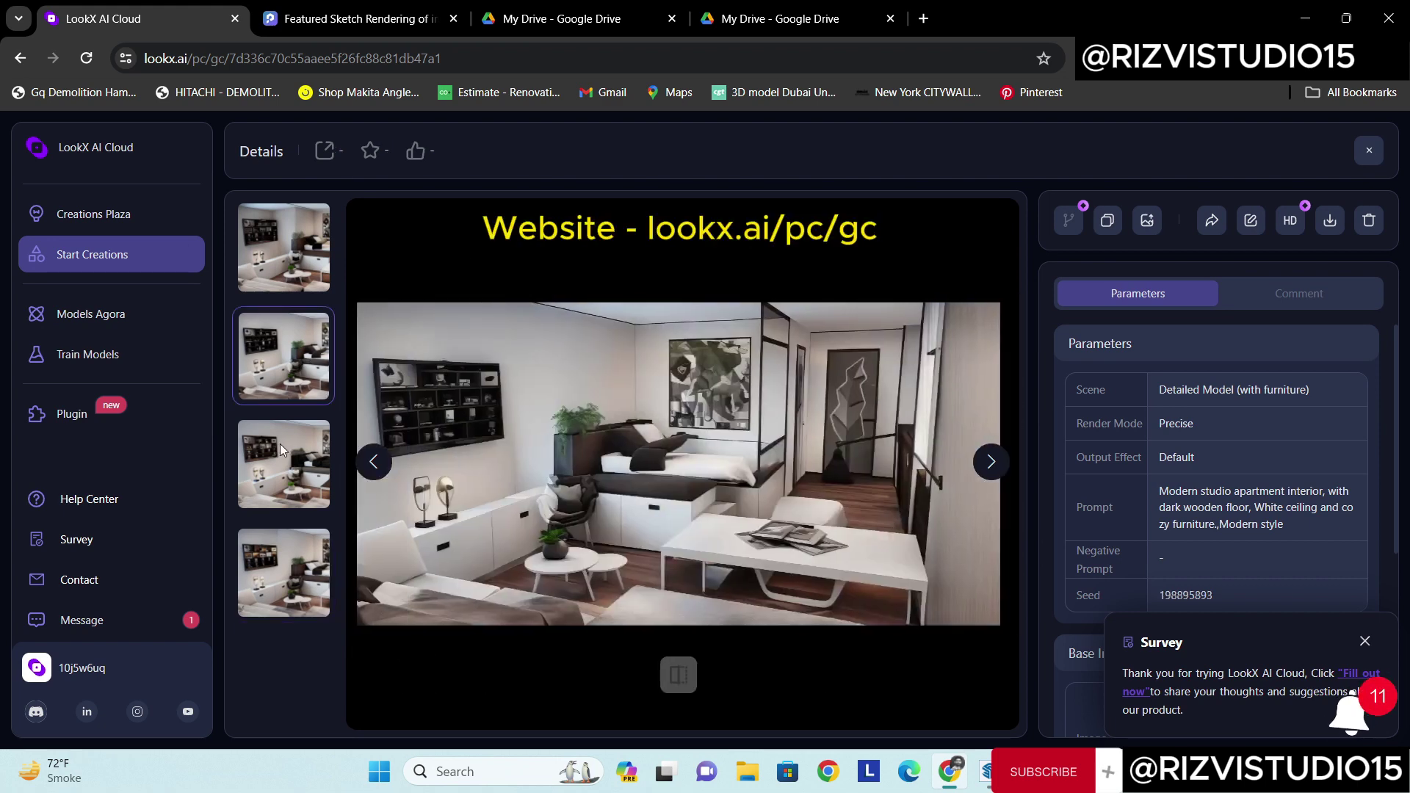
# Step: Compare the first render with its original model image using the compare slider
pyautogui.click(283, 248)
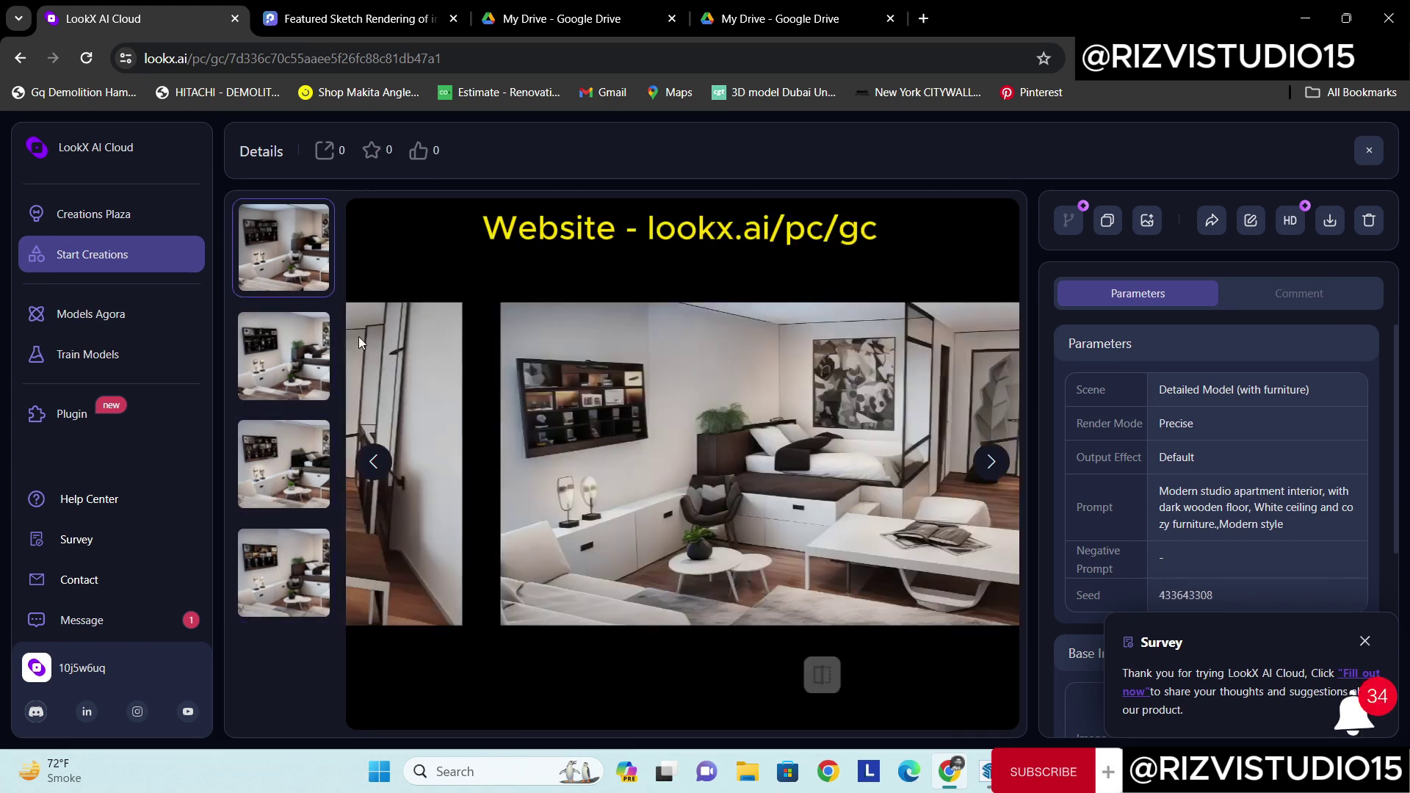
pyautogui.click(680, 675)
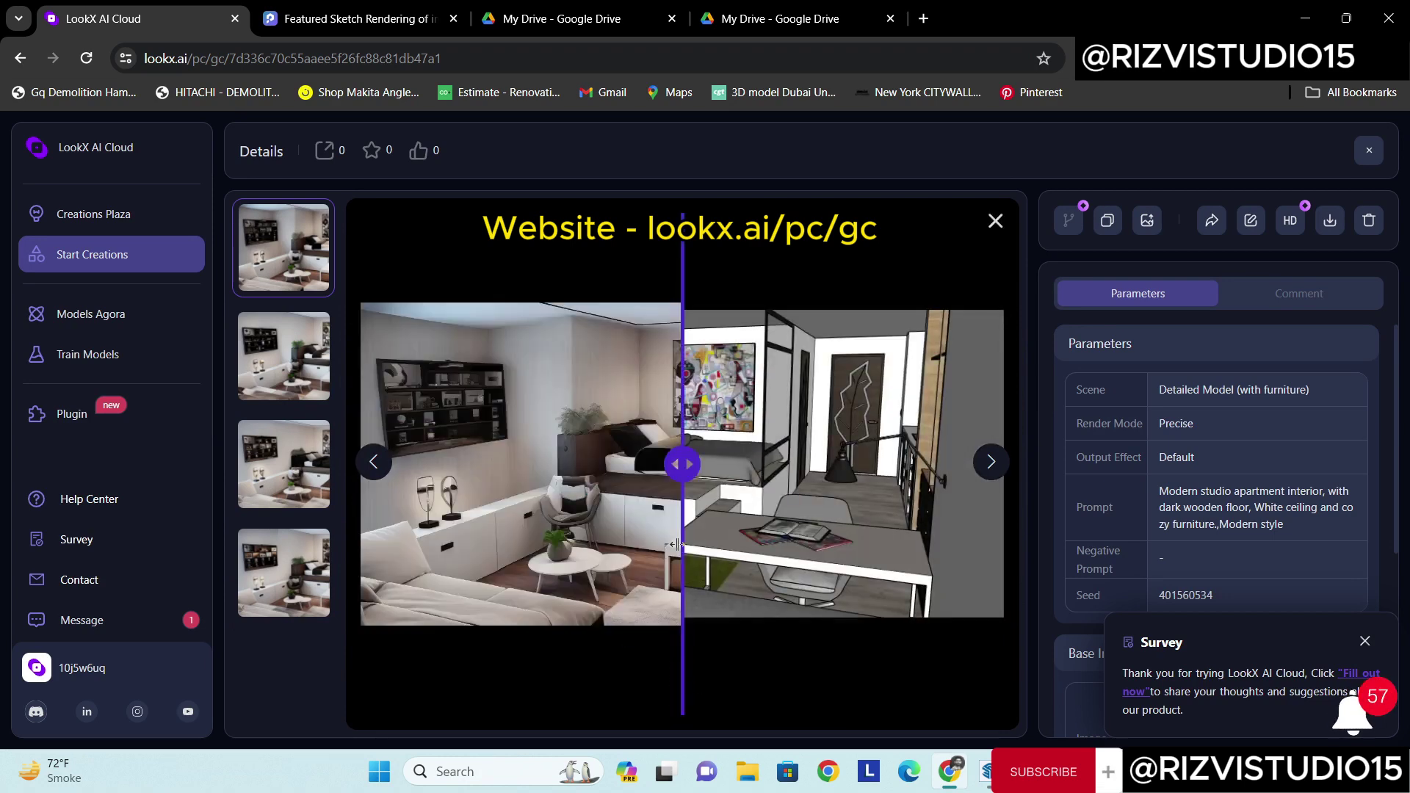
pyautogui.moveTo(677, 465)
pyautogui.mouseDown()
pyautogui.moveTo(856, 463)
pyautogui.moveTo(419, 463)
pyautogui.moveTo(379, 483)
pyautogui.moveTo(409, 461)
pyautogui.moveTo(362, 481)
pyautogui.moveTo(399, 462)
pyautogui.moveTo(746, 463)
pyautogui.moveTo(846, 504)
pyautogui.moveTo(994, 514)
pyautogui.moveTo(1002, 529)
pyautogui.mouseUp()
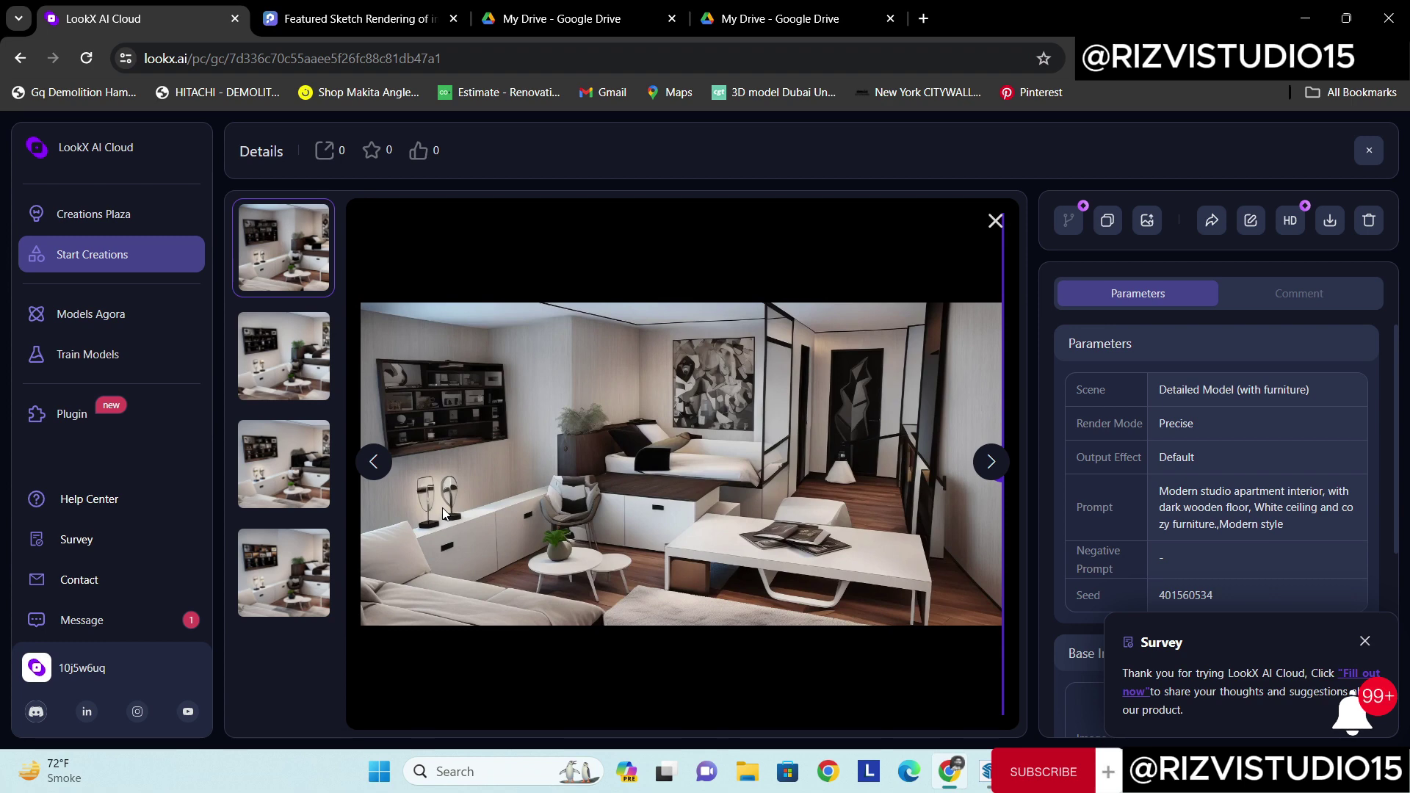
# Step: View the second, third and fourth generated bedroom renders in turn
pyautogui.click(284, 378)
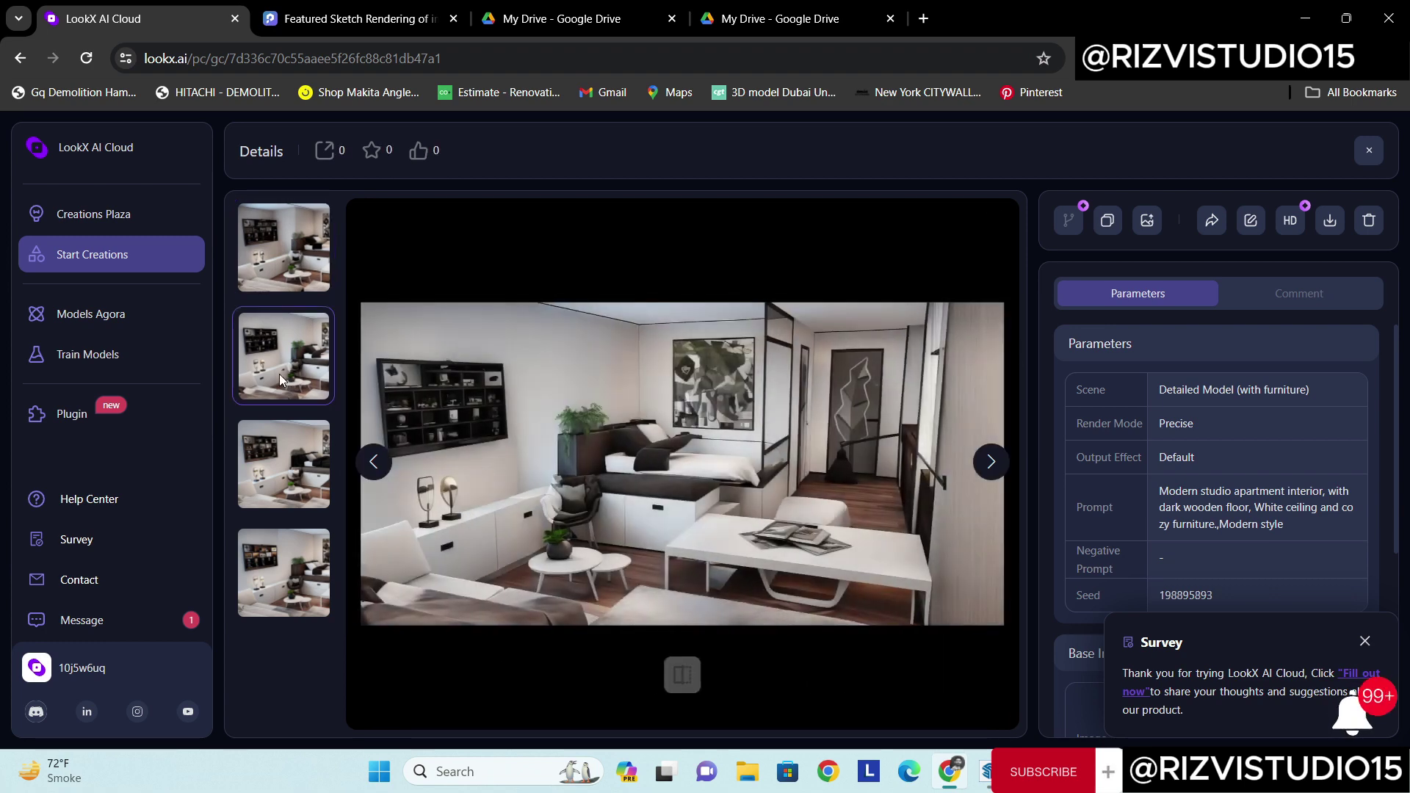
pyautogui.click(285, 476)
pyautogui.click(279, 560)
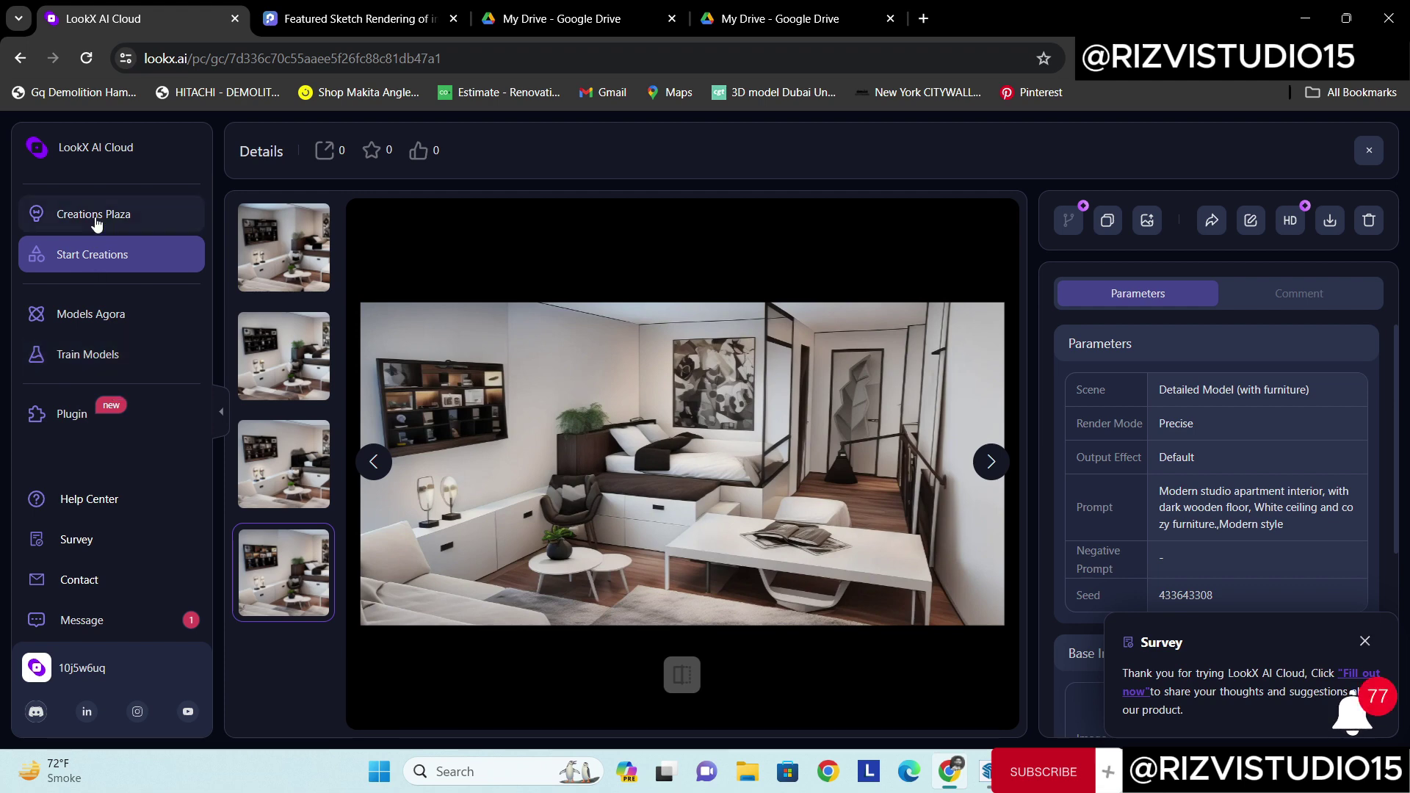
# Step: Set up a new creation in Render Mode with Realistic Photo as the input image type
pyautogui.click(147, 257)
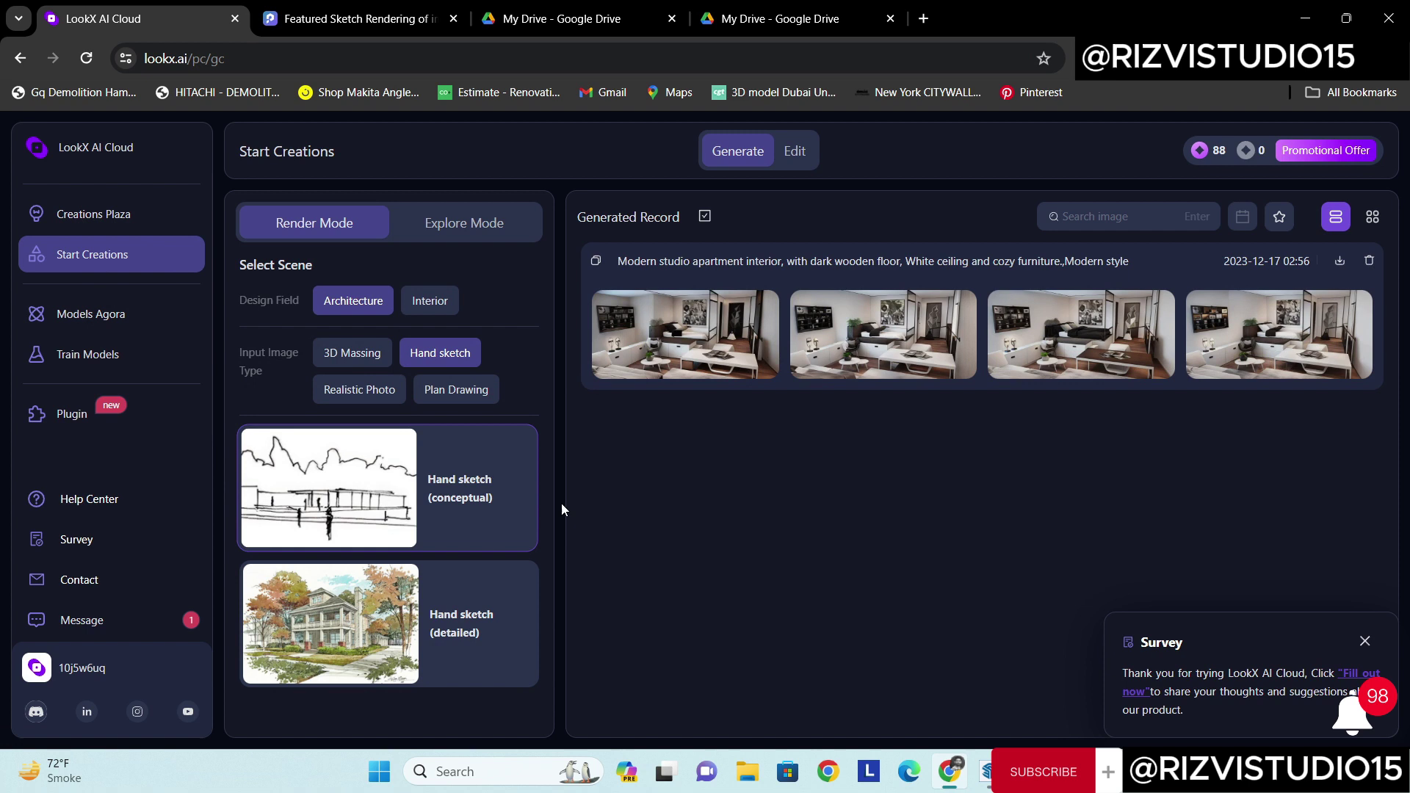
pyautogui.click(403, 351)
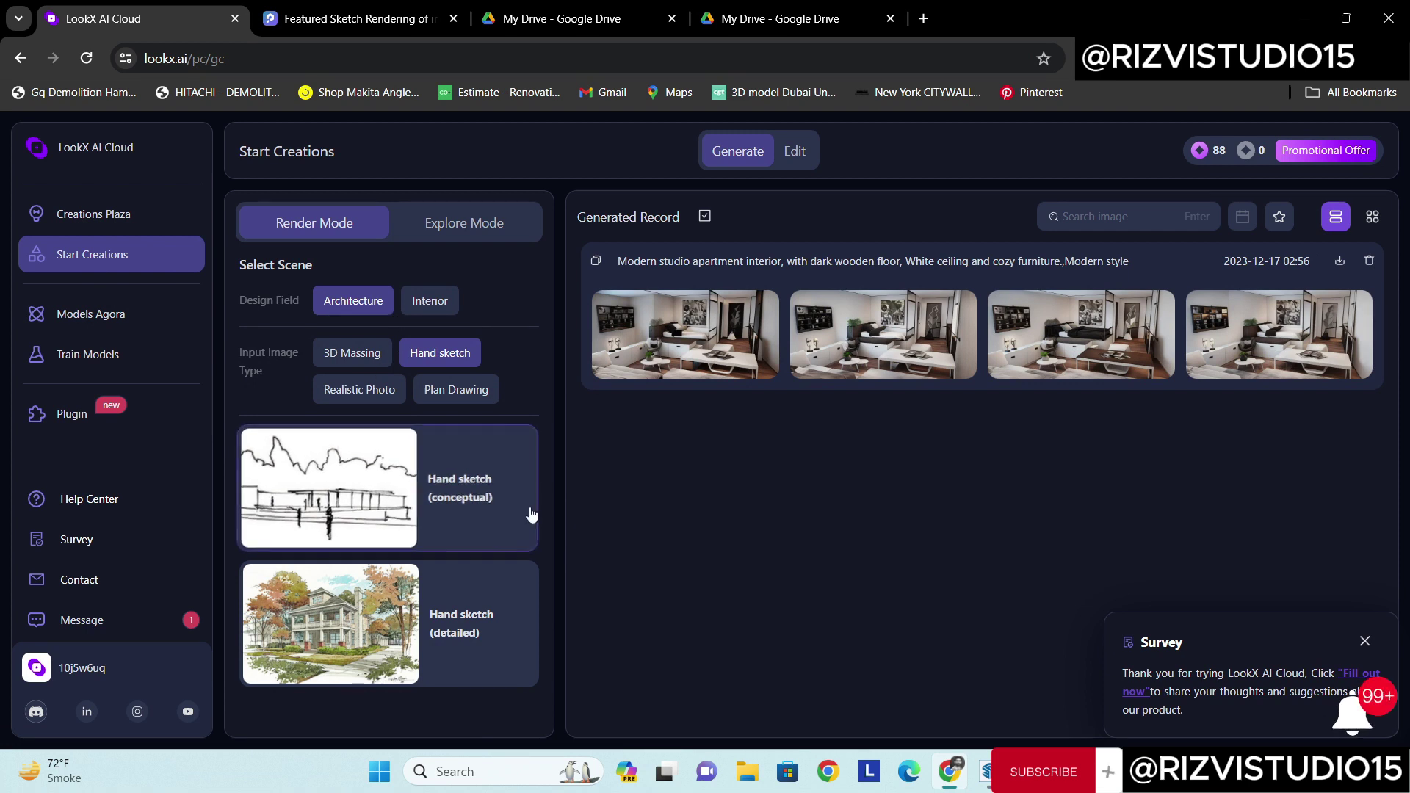
pyautogui.click(450, 228)
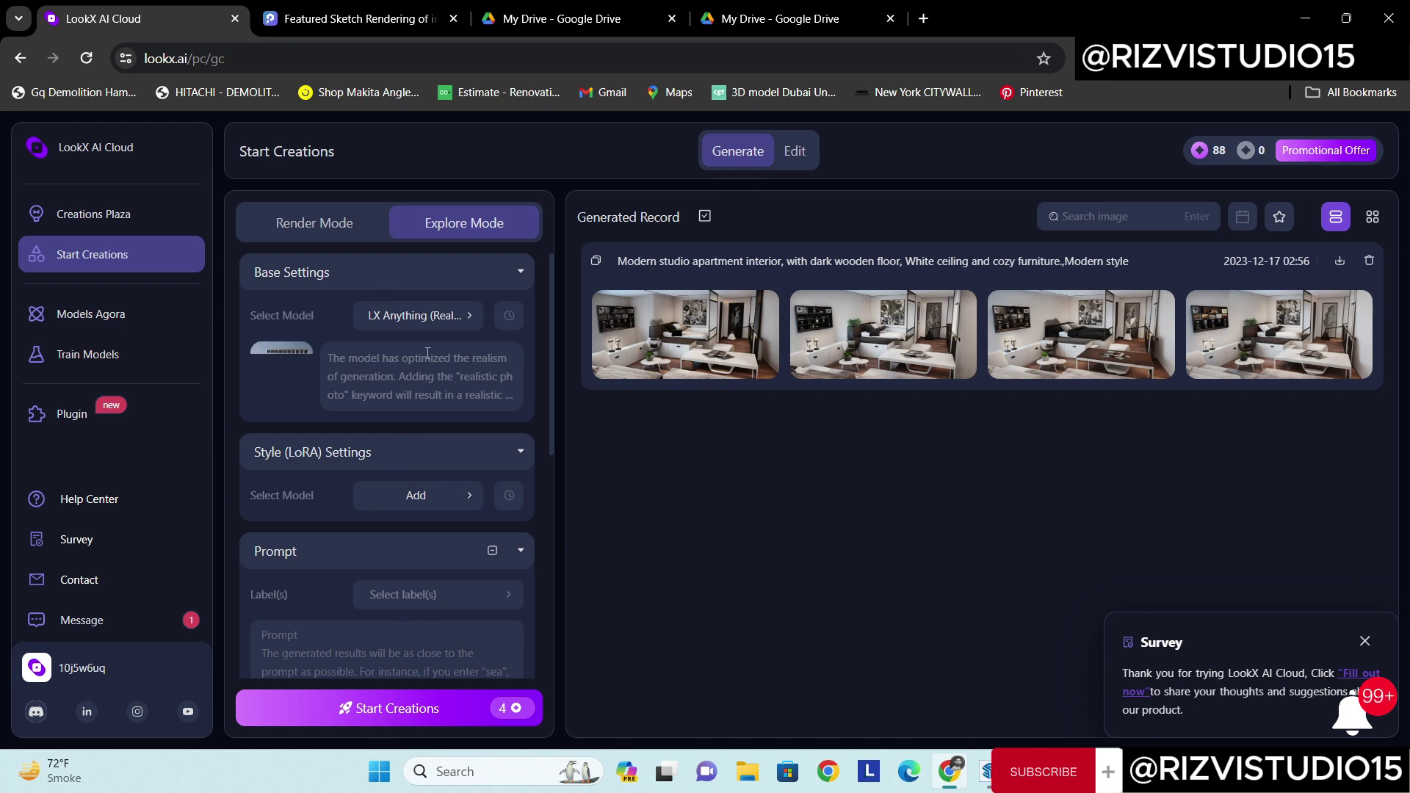
pyautogui.click(309, 224)
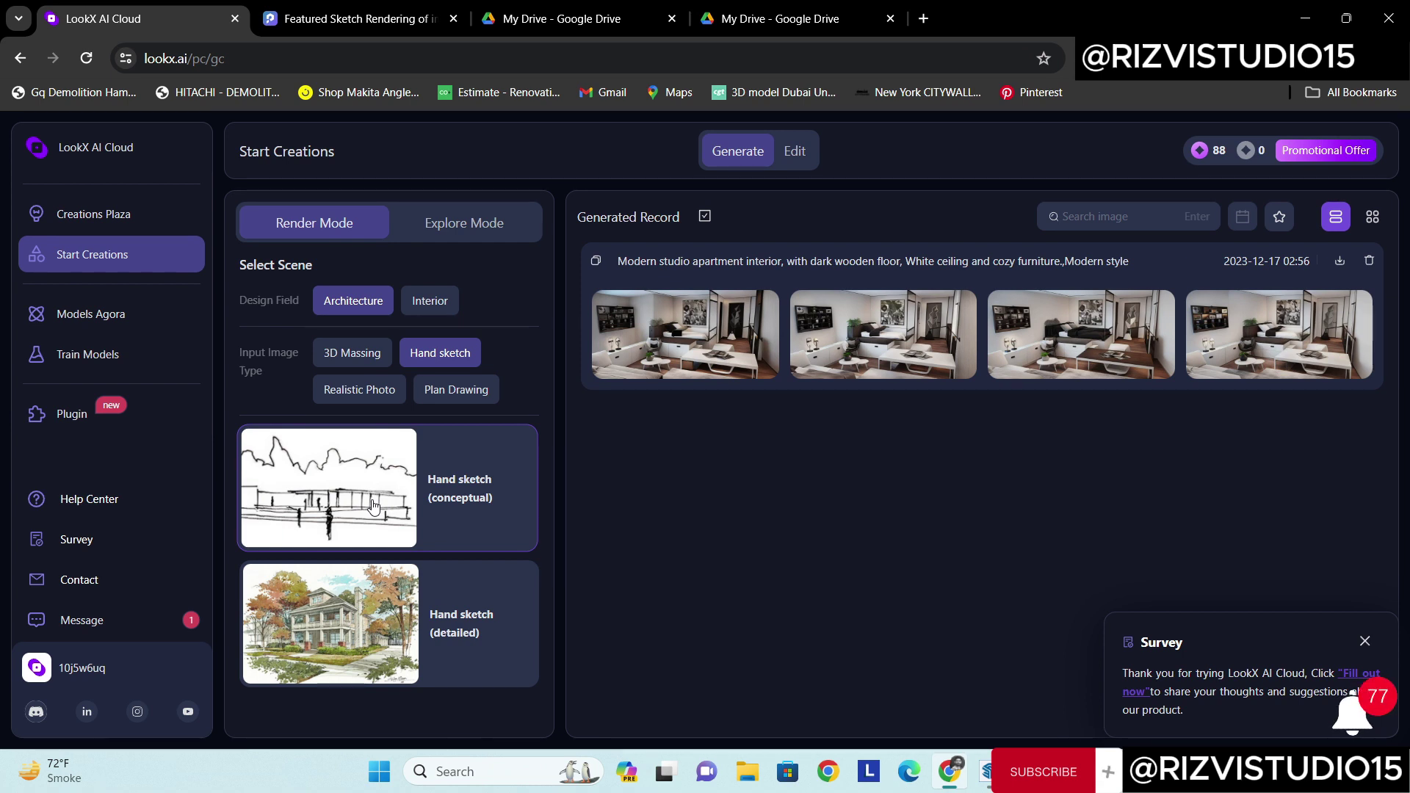
pyautogui.click(359, 389)
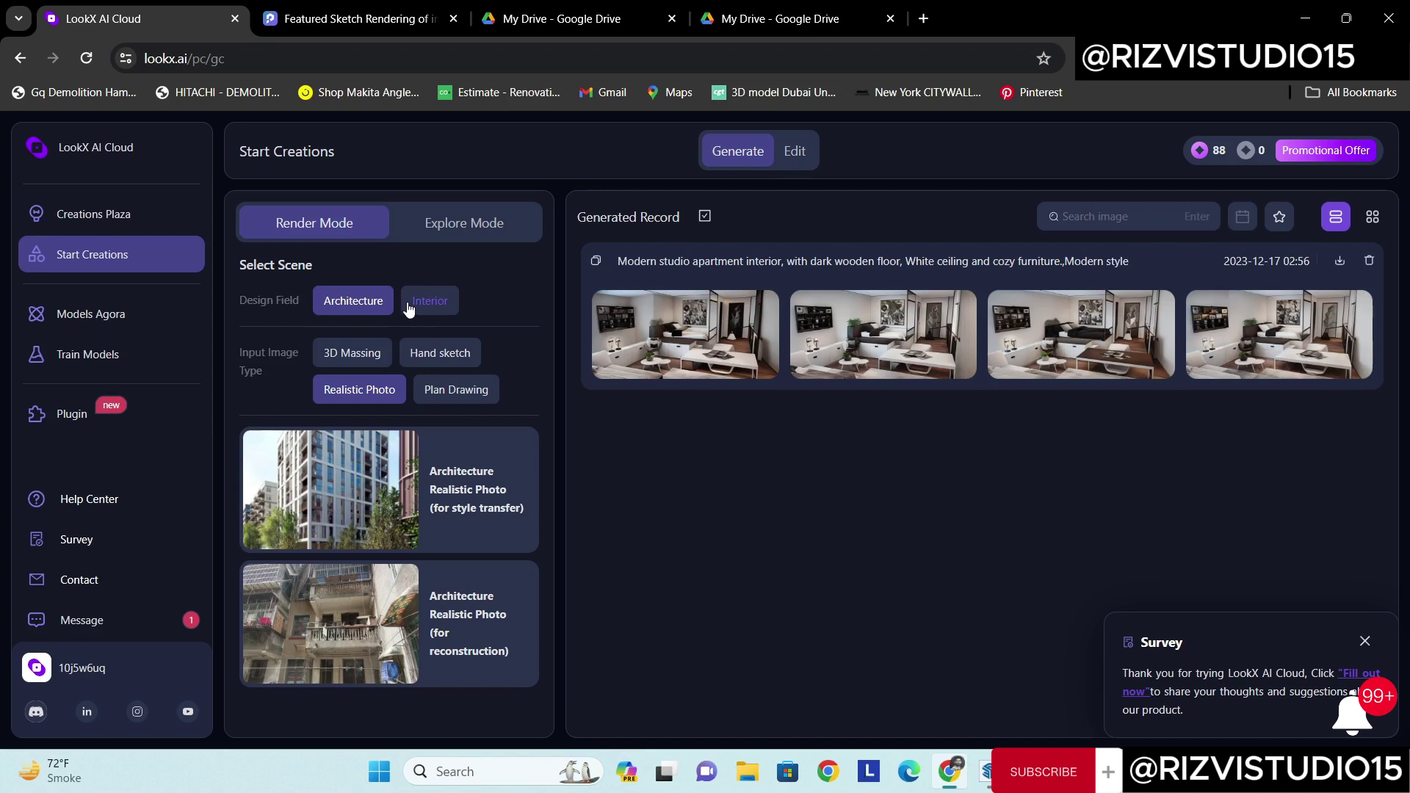
# Step: Set the scene to Interior with the Detailed Model (with furniture) option
pyautogui.click(434, 307)
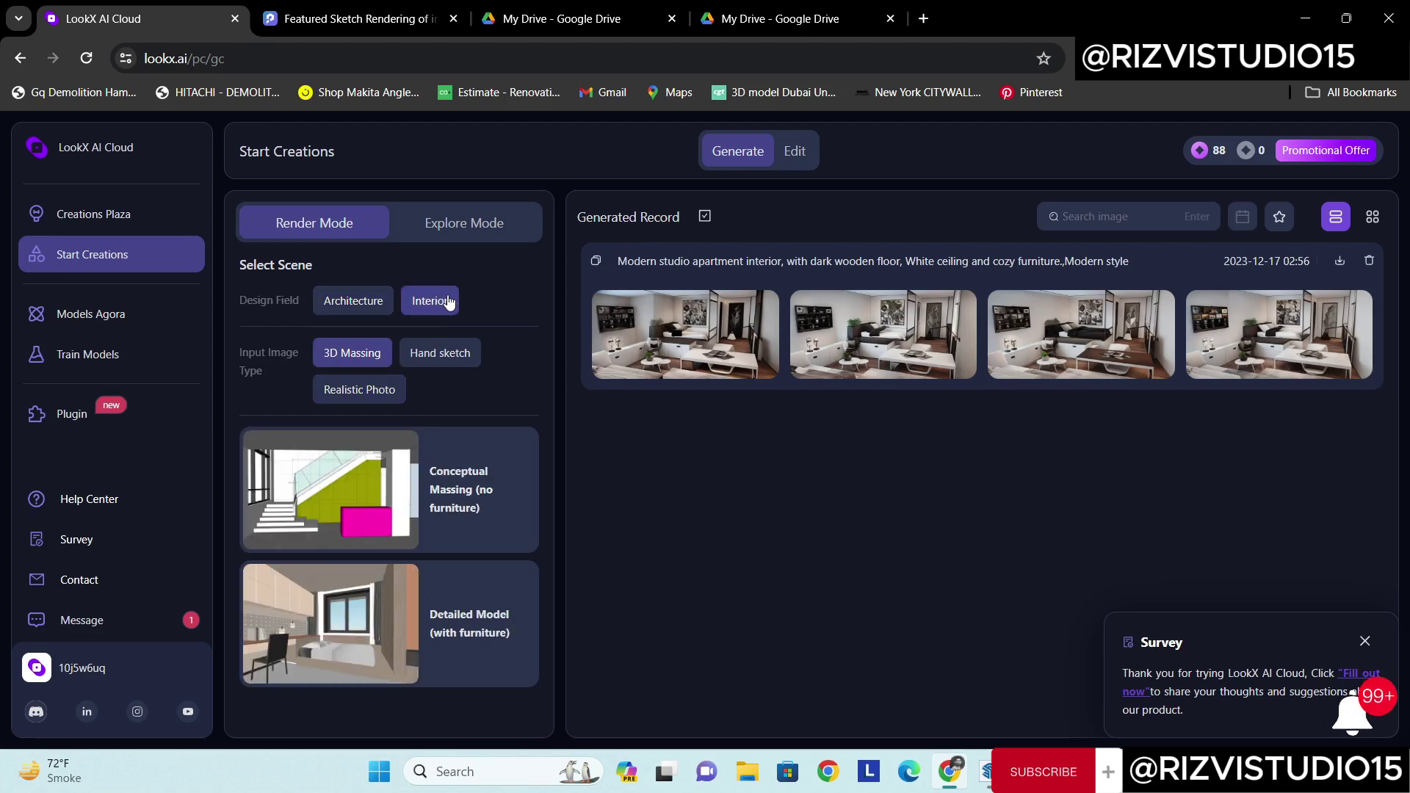
pyautogui.click(437, 633)
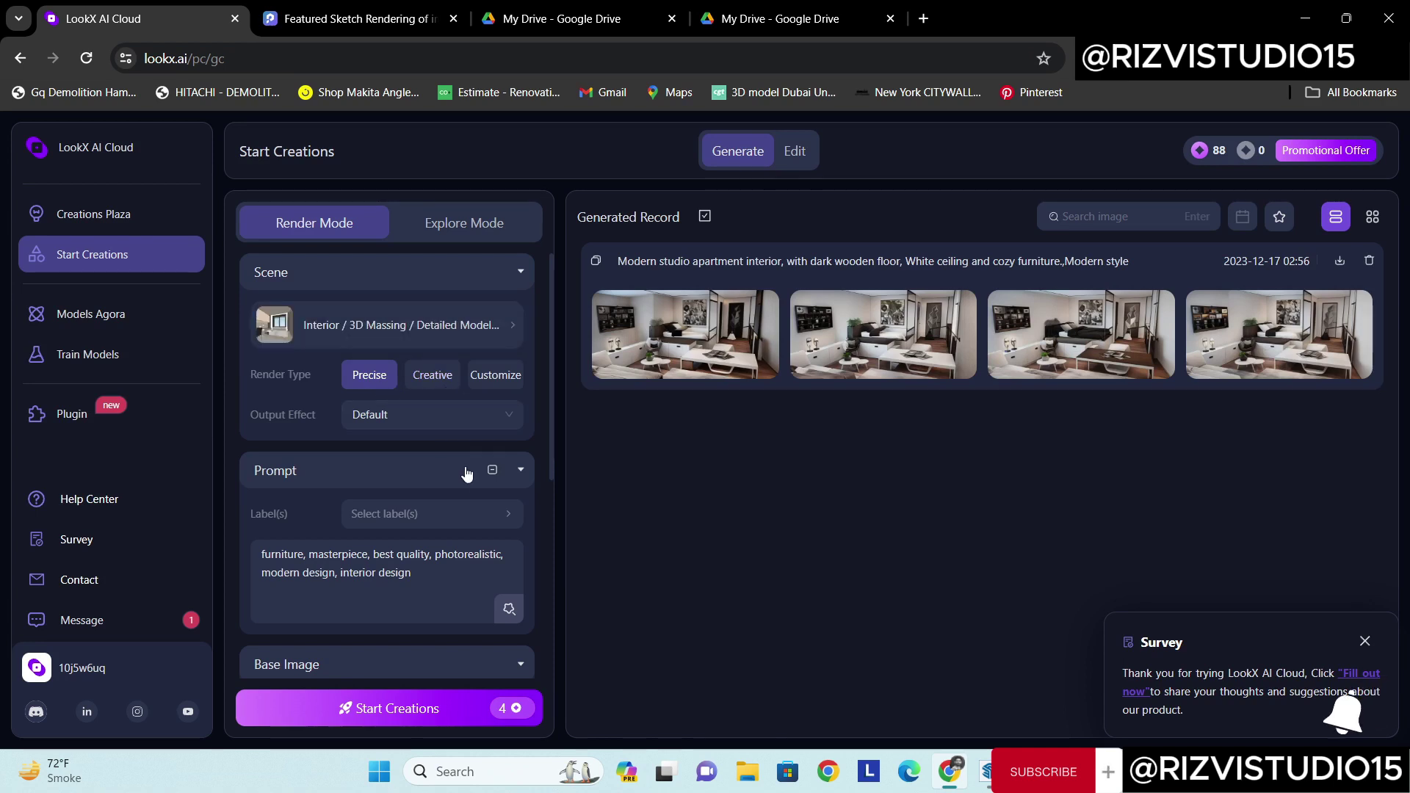
pyautogui.scroll(-3, 441, 475)
pyautogui.scroll(-1, 397, 485)
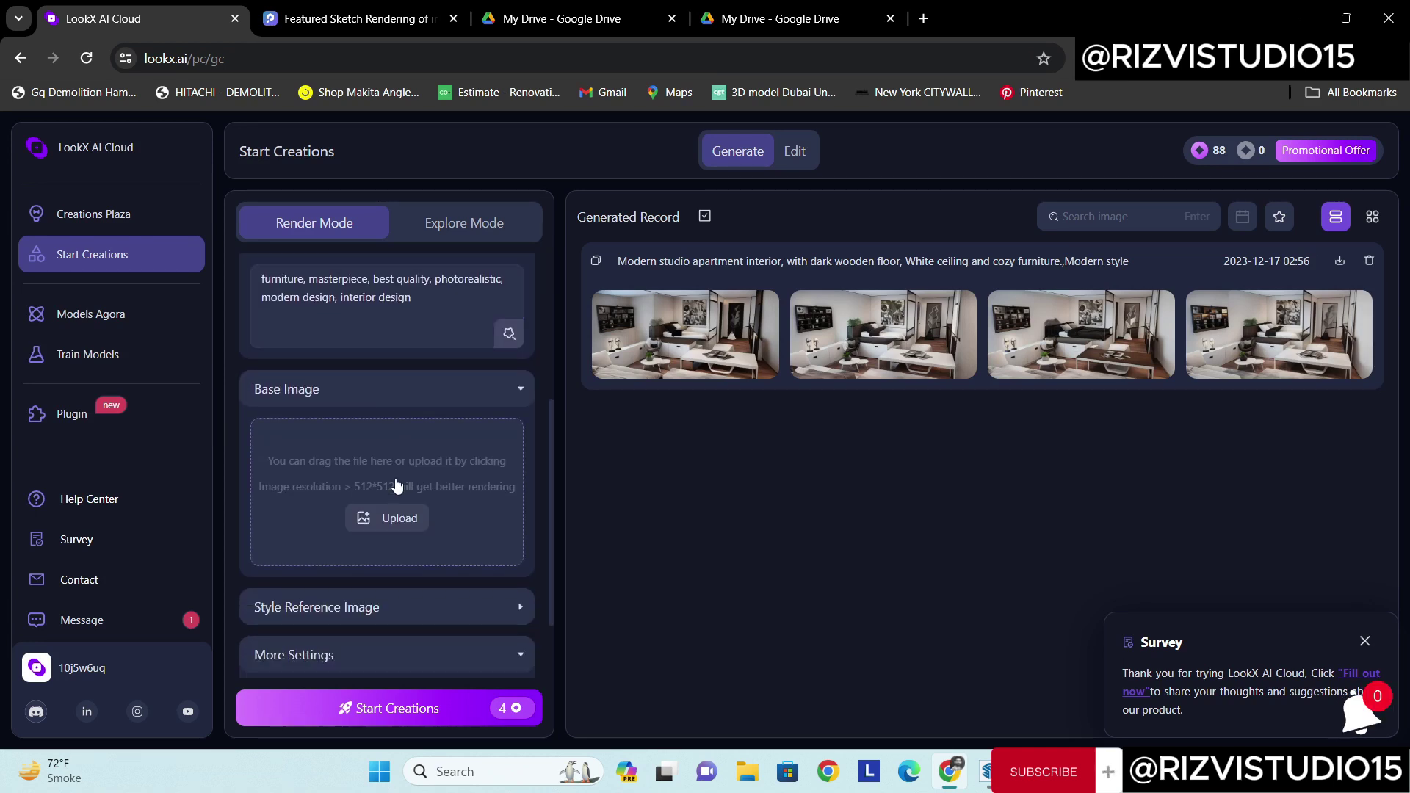
pyautogui.scroll(-1, 362, 421)
pyautogui.scroll(5, 363, 421)
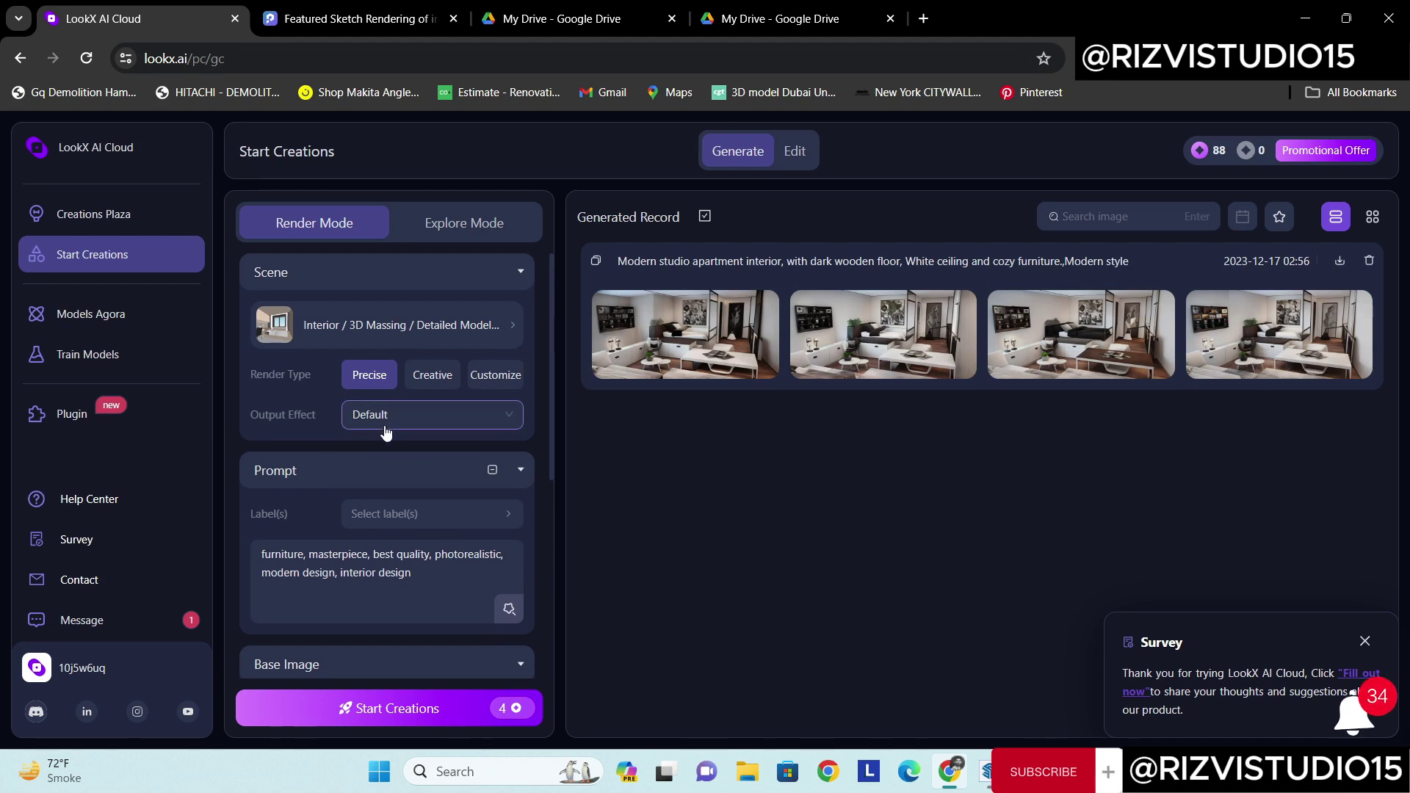
# Step: Try the Creative render type, then Customize with similarities 90 and 100
pyautogui.click(420, 376)
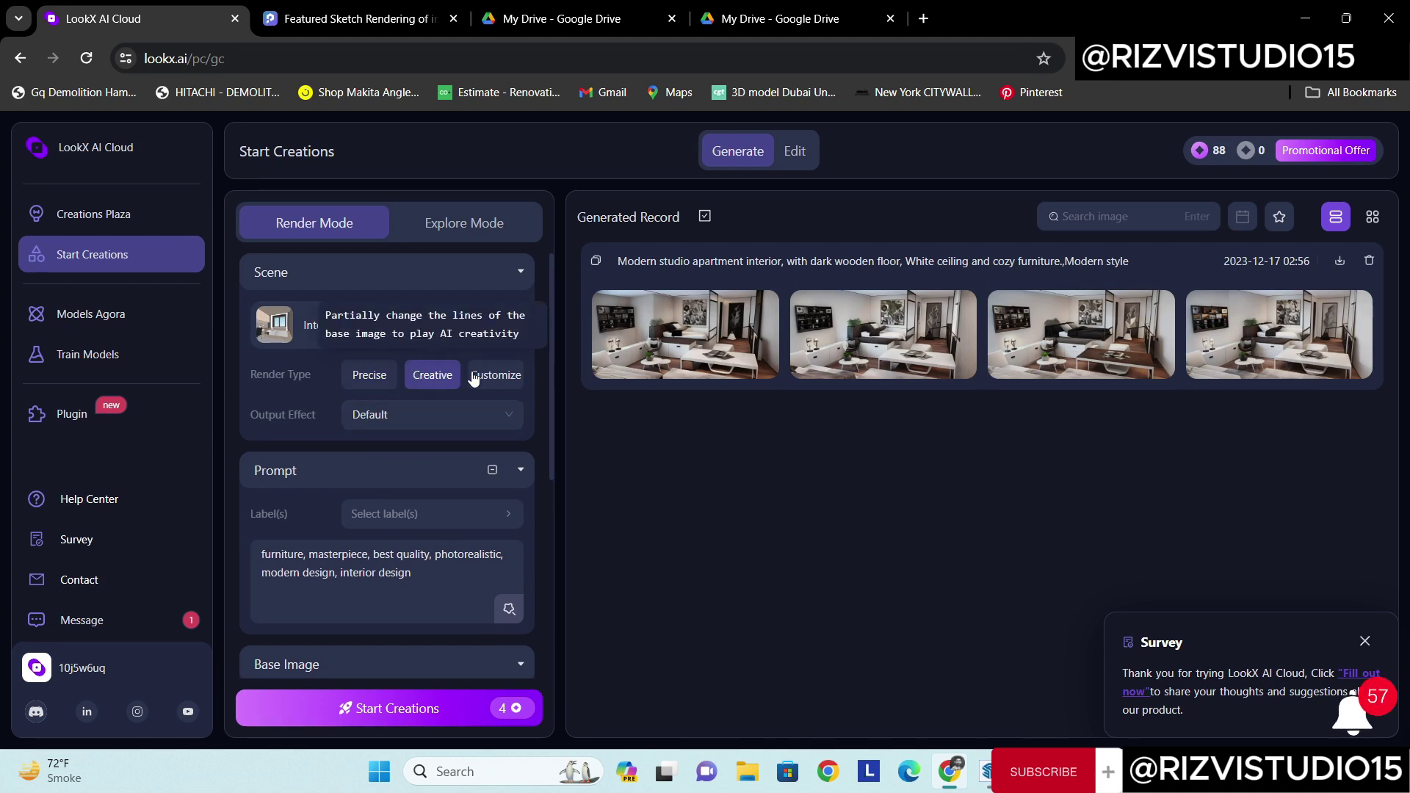
pyautogui.click(489, 377)
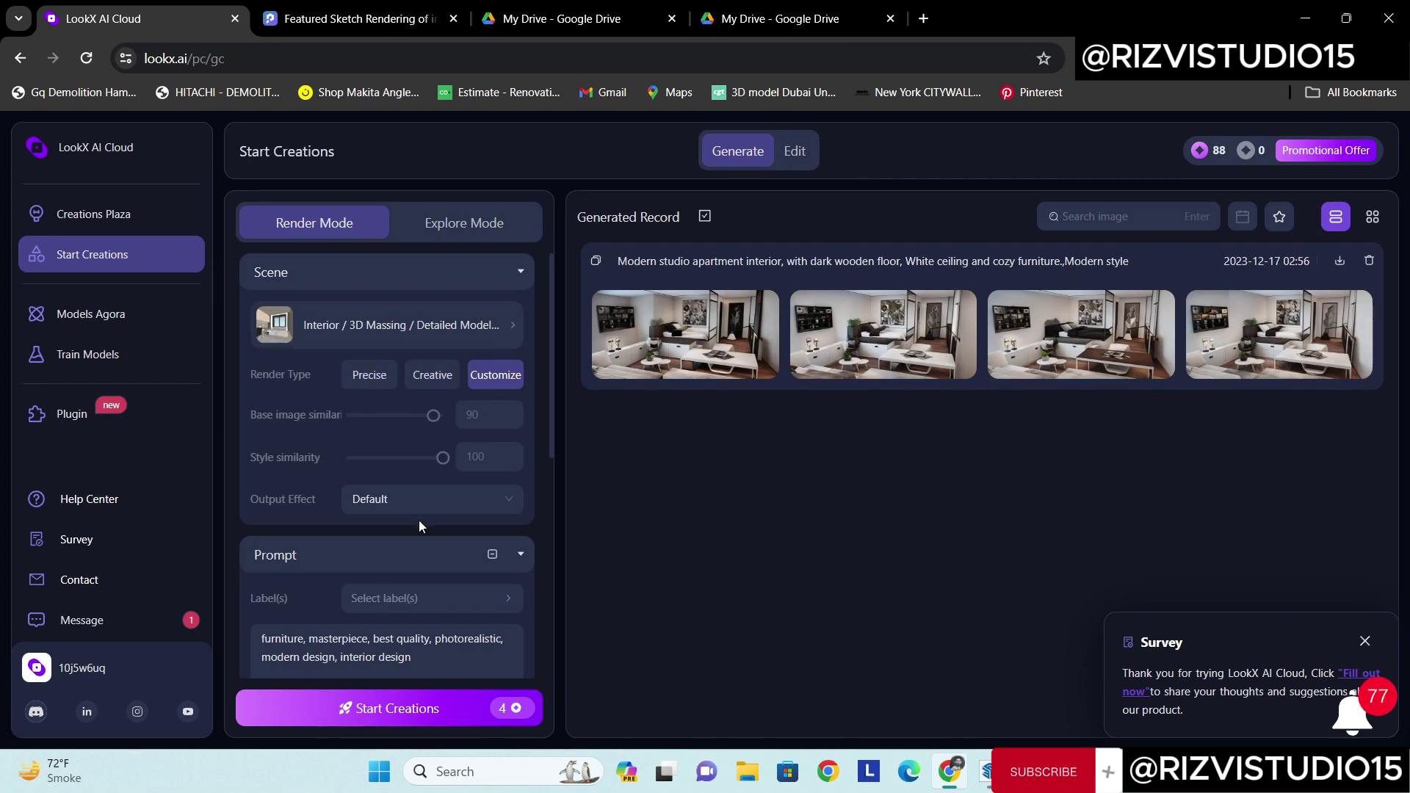
pyautogui.scroll(-3, 396, 470)
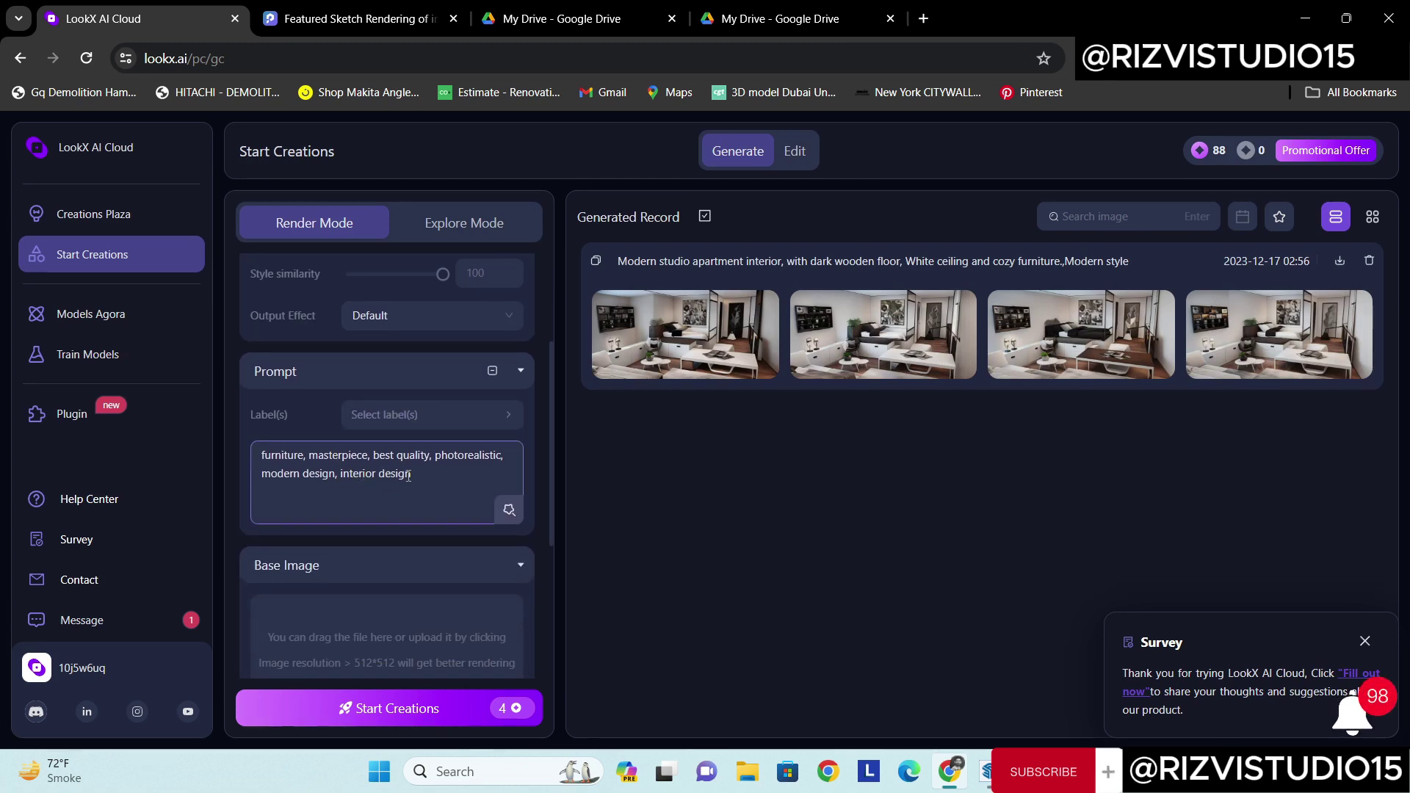
pyautogui.scroll(3, 408, 475)
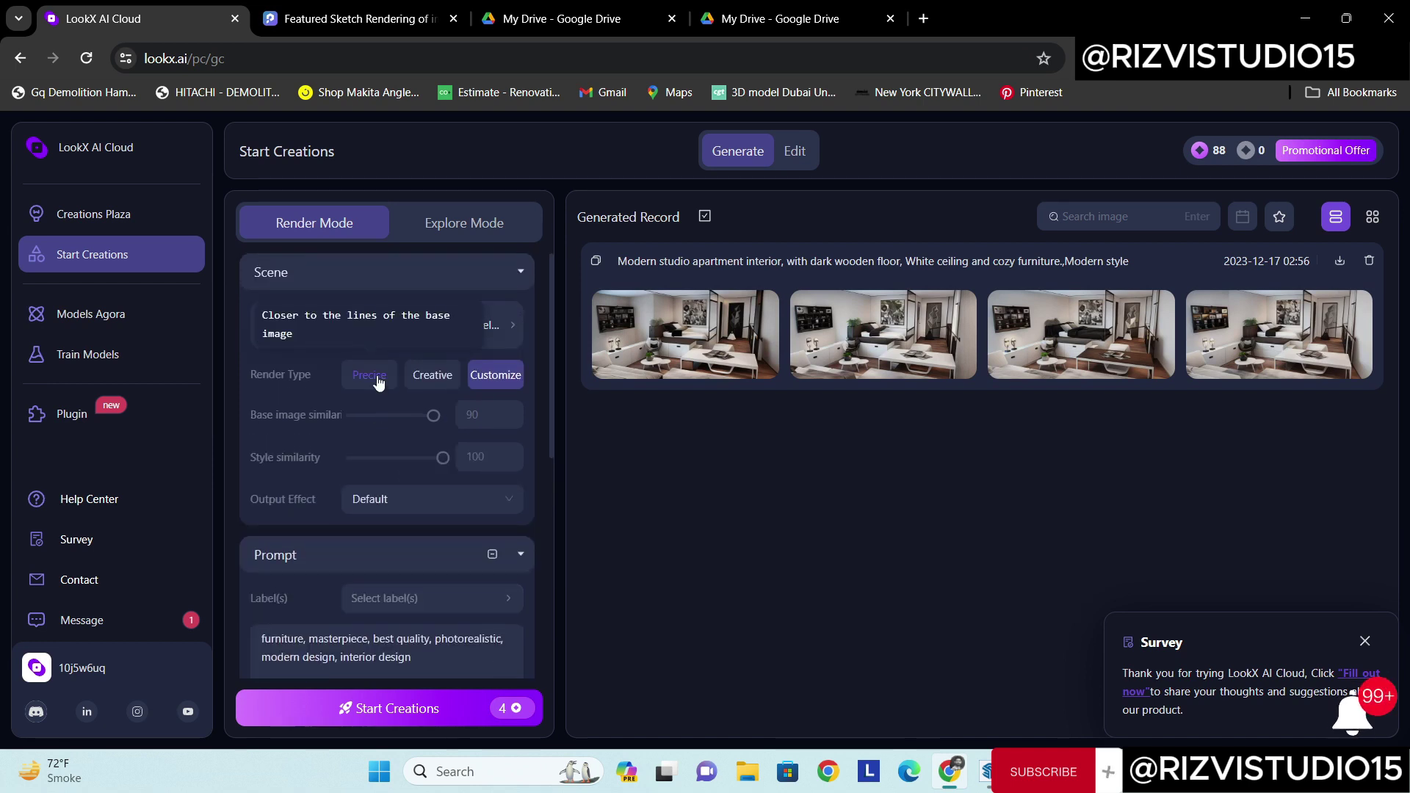
# Step: Reselect the Interior Detailed Model (with furniture) scene, restoring Precise rendering
pyautogui.click(512, 325)
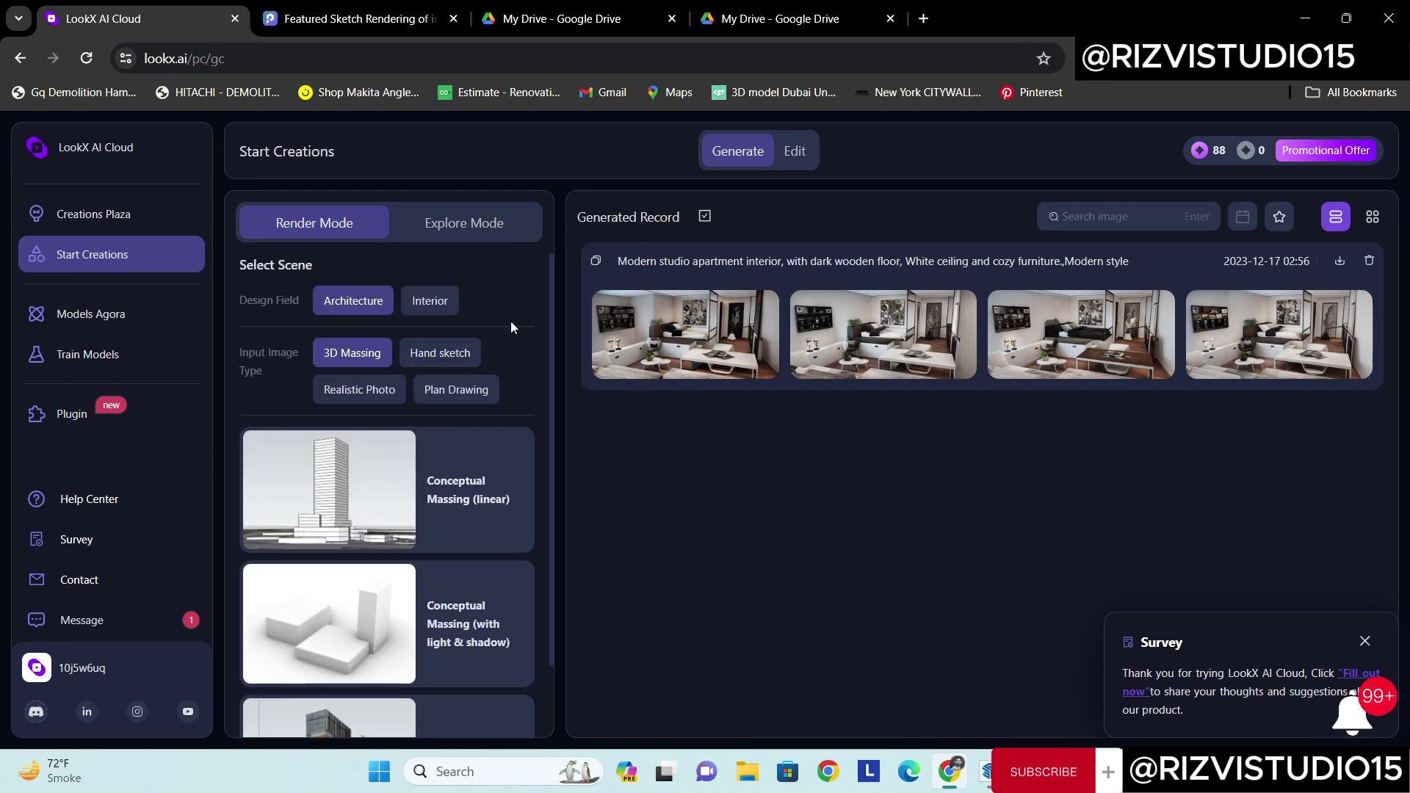
pyautogui.click(418, 302)
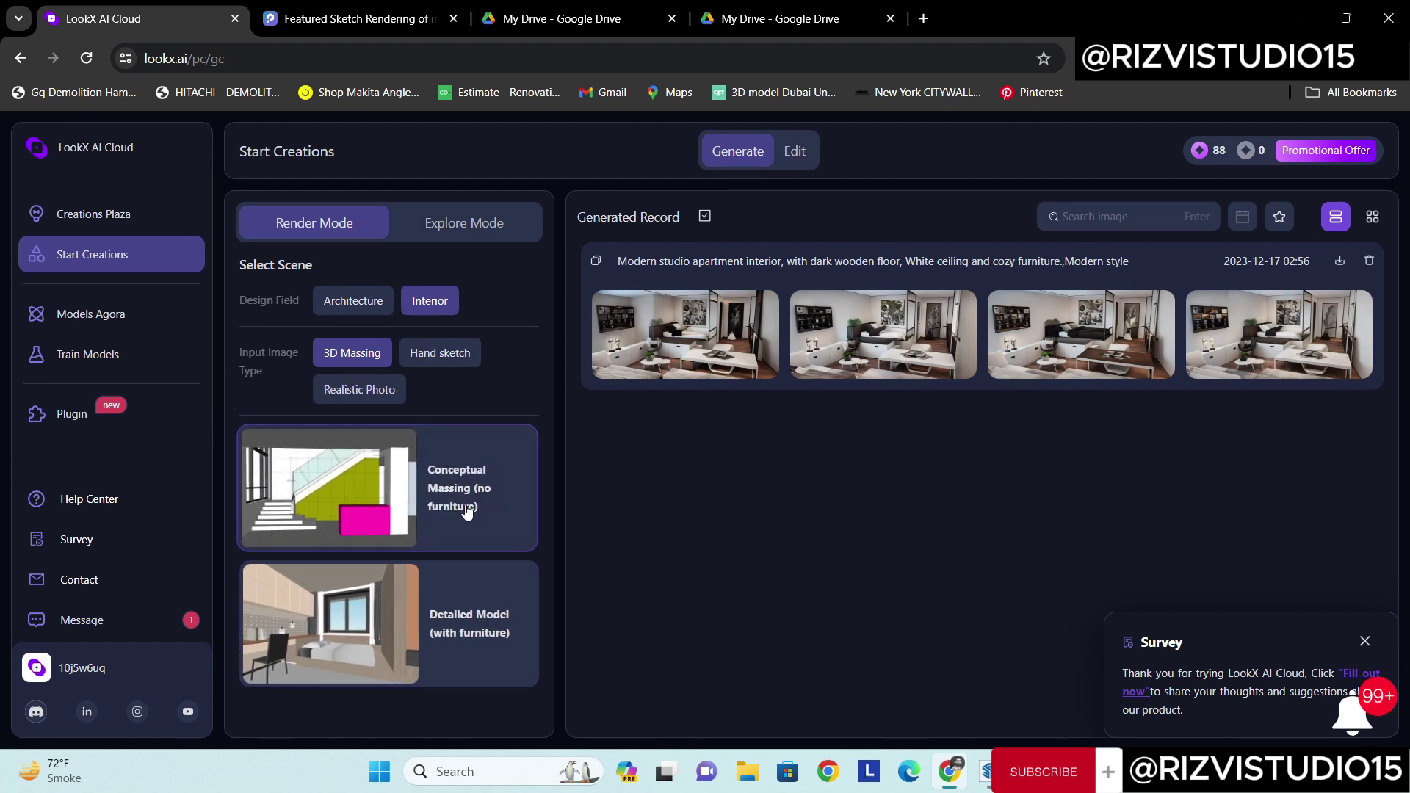
pyautogui.click(485, 649)
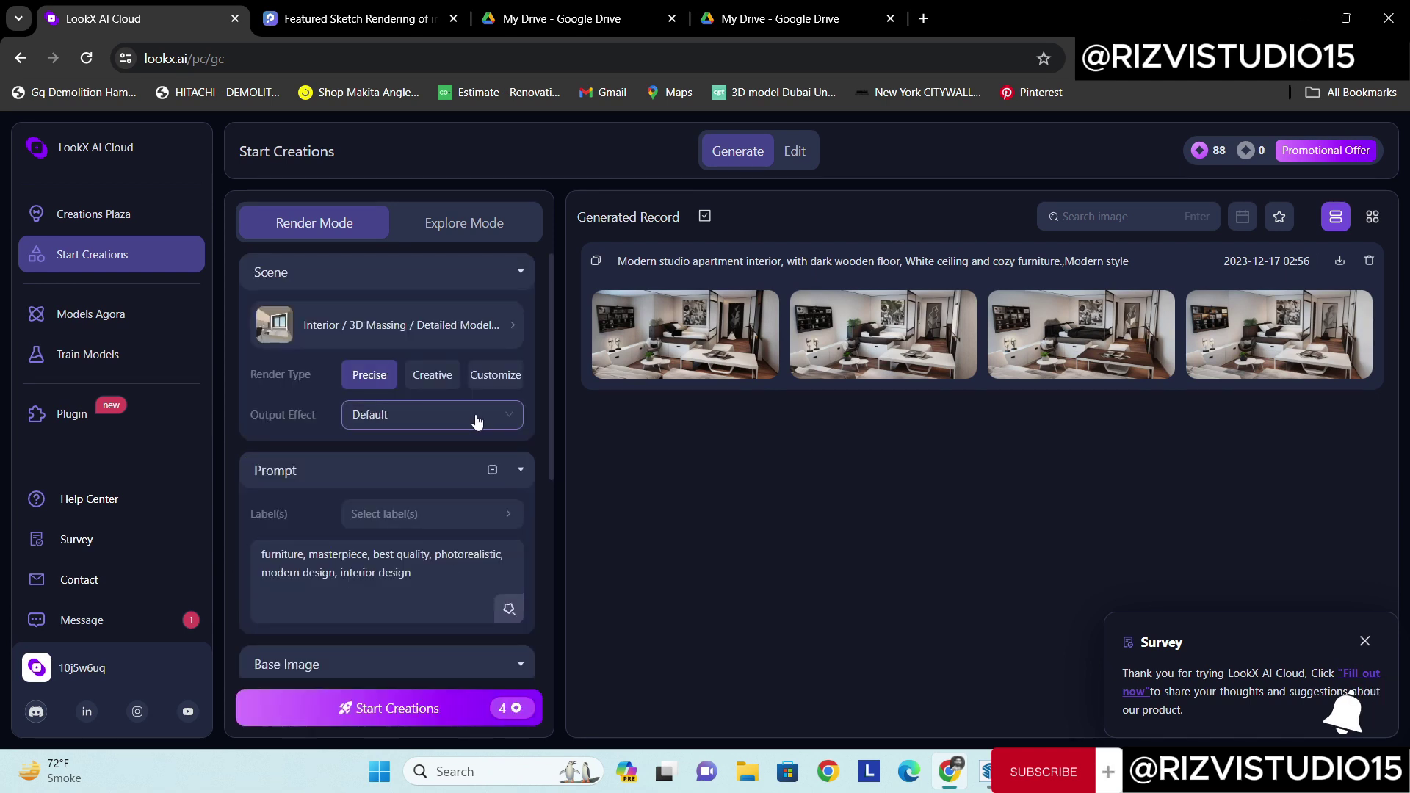
pyautogui.scroll(-5, 411, 477)
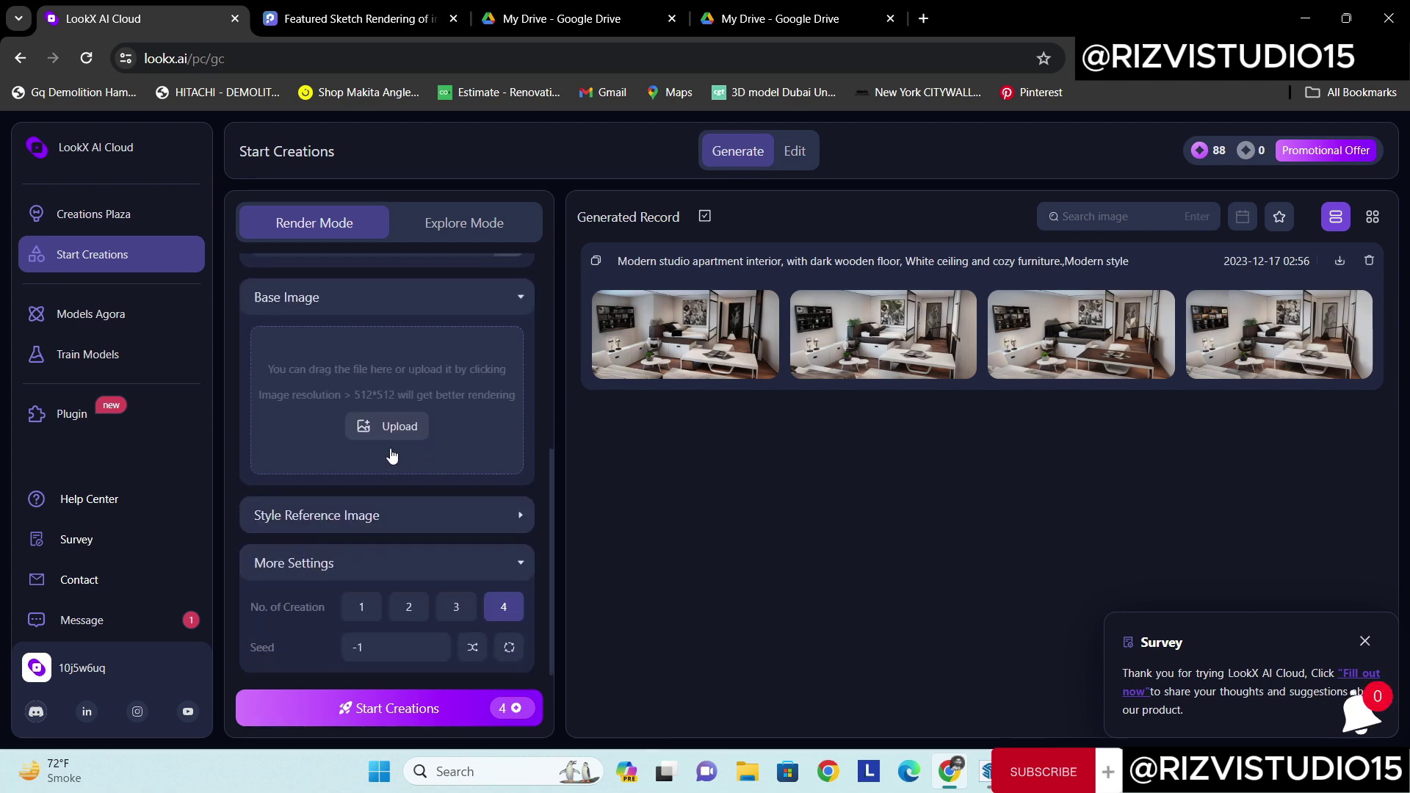
pyautogui.click(395, 438)
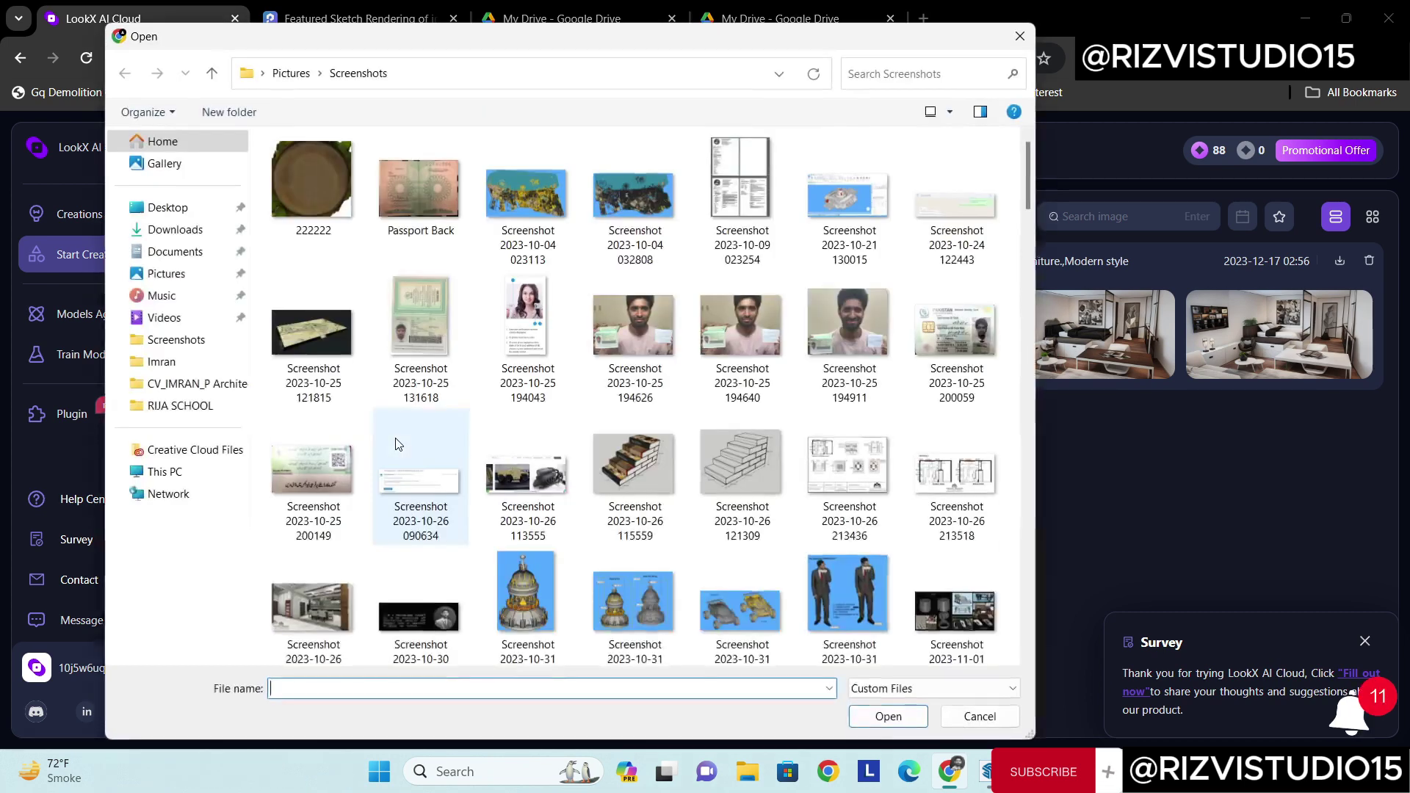
pyautogui.scroll(-5, 586, 410)
pyautogui.scroll(-15, 586, 409)
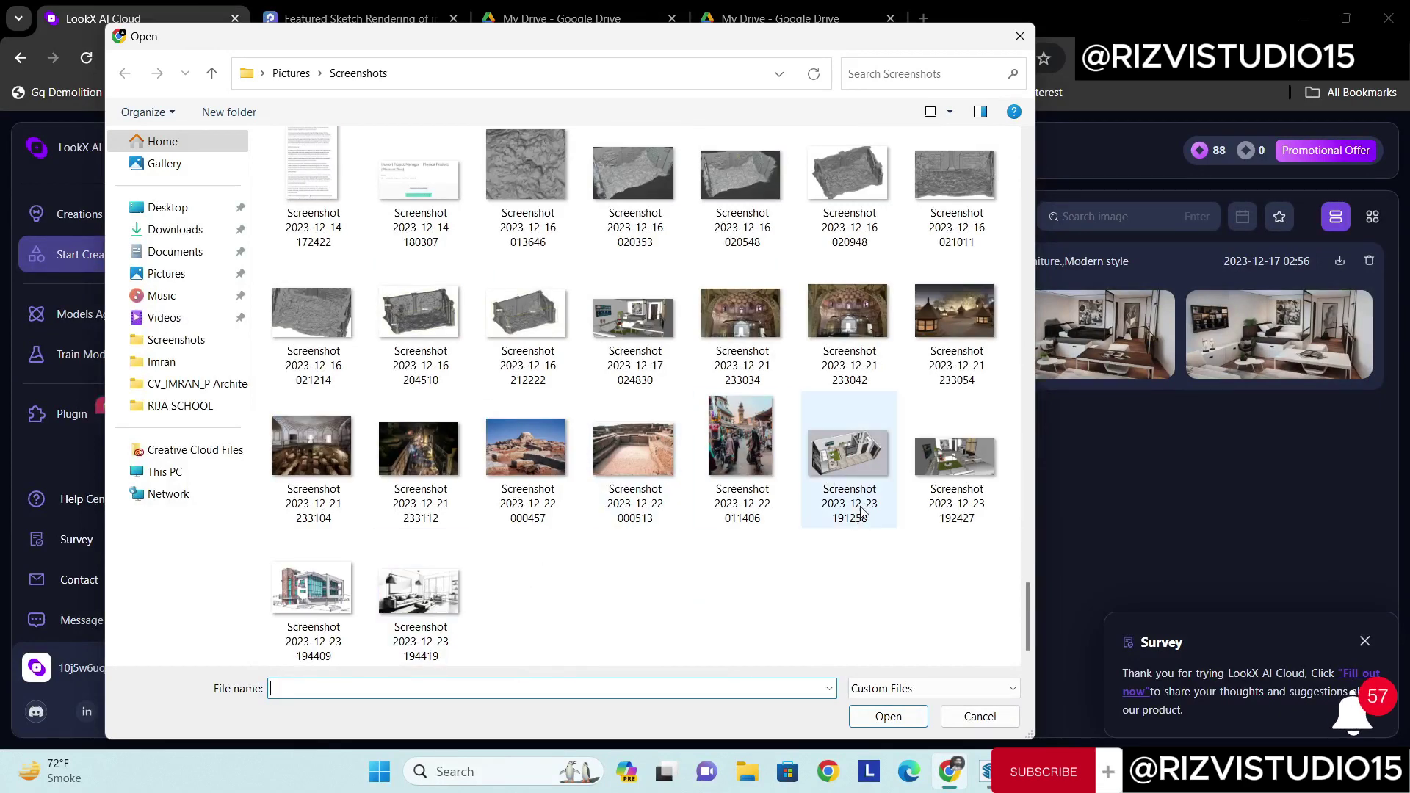
pyautogui.click(931, 488)
pyautogui.click(889, 716)
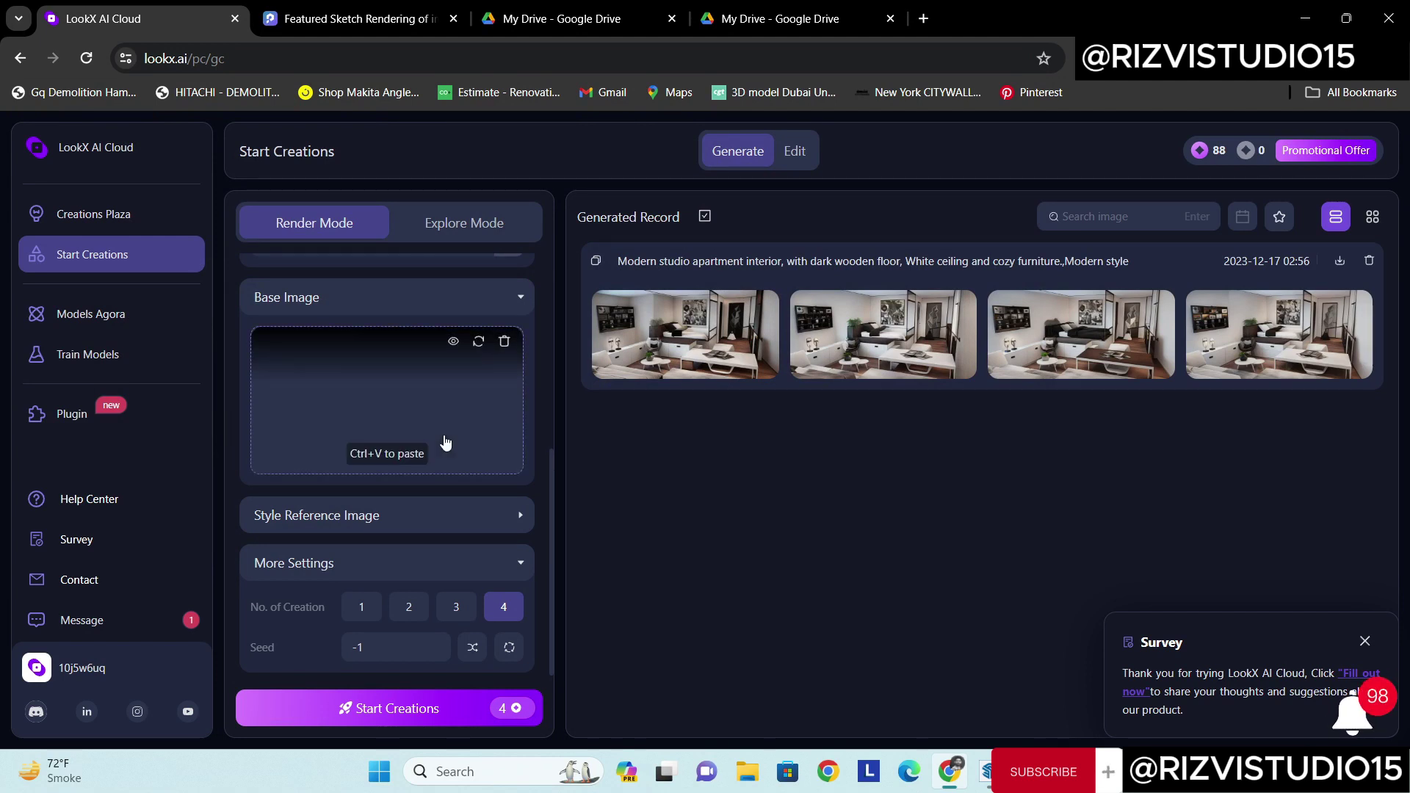
pyautogui.click(363, 570)
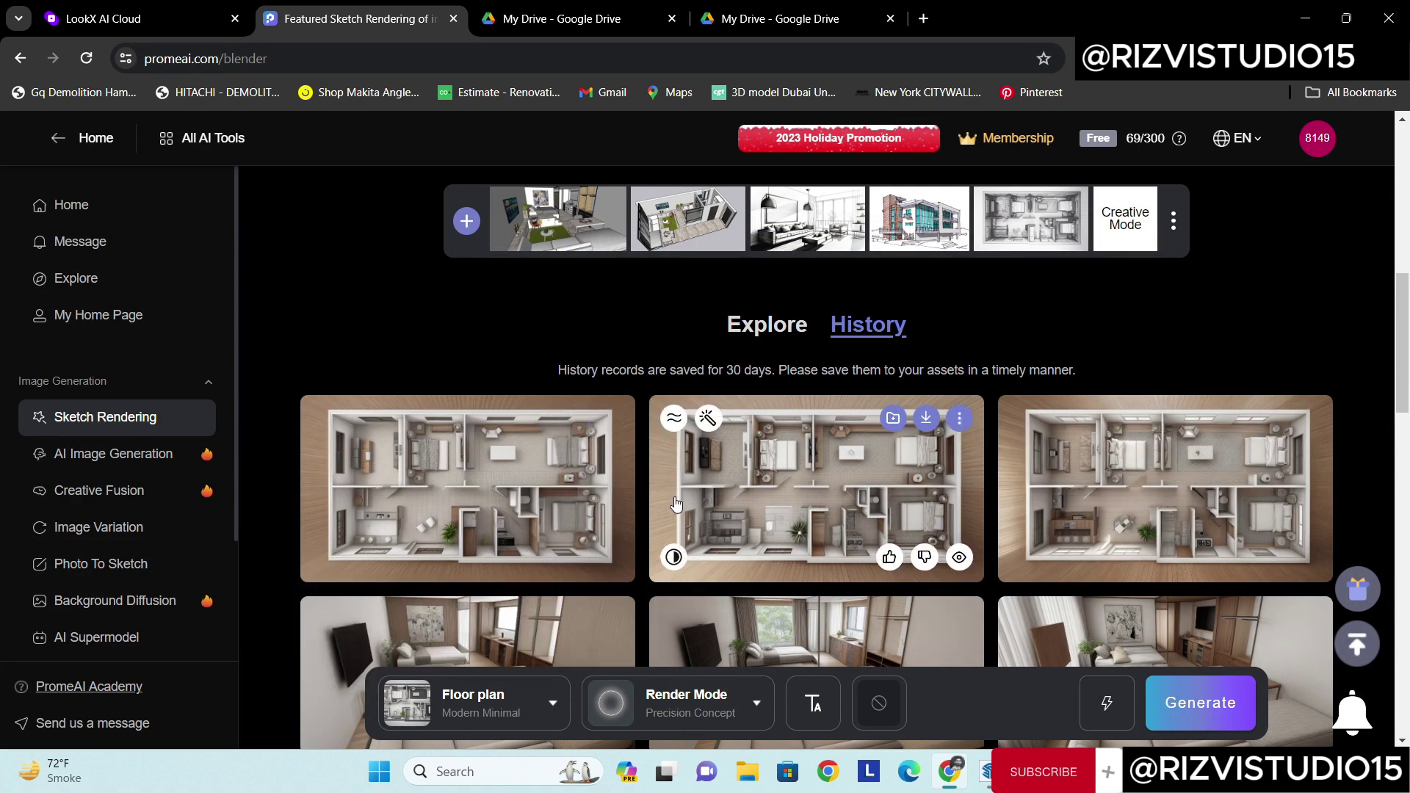
# Step: Return to LookX's Start Creations page with the interior model loaded as the base image
pyautogui.moveTo(678, 502)
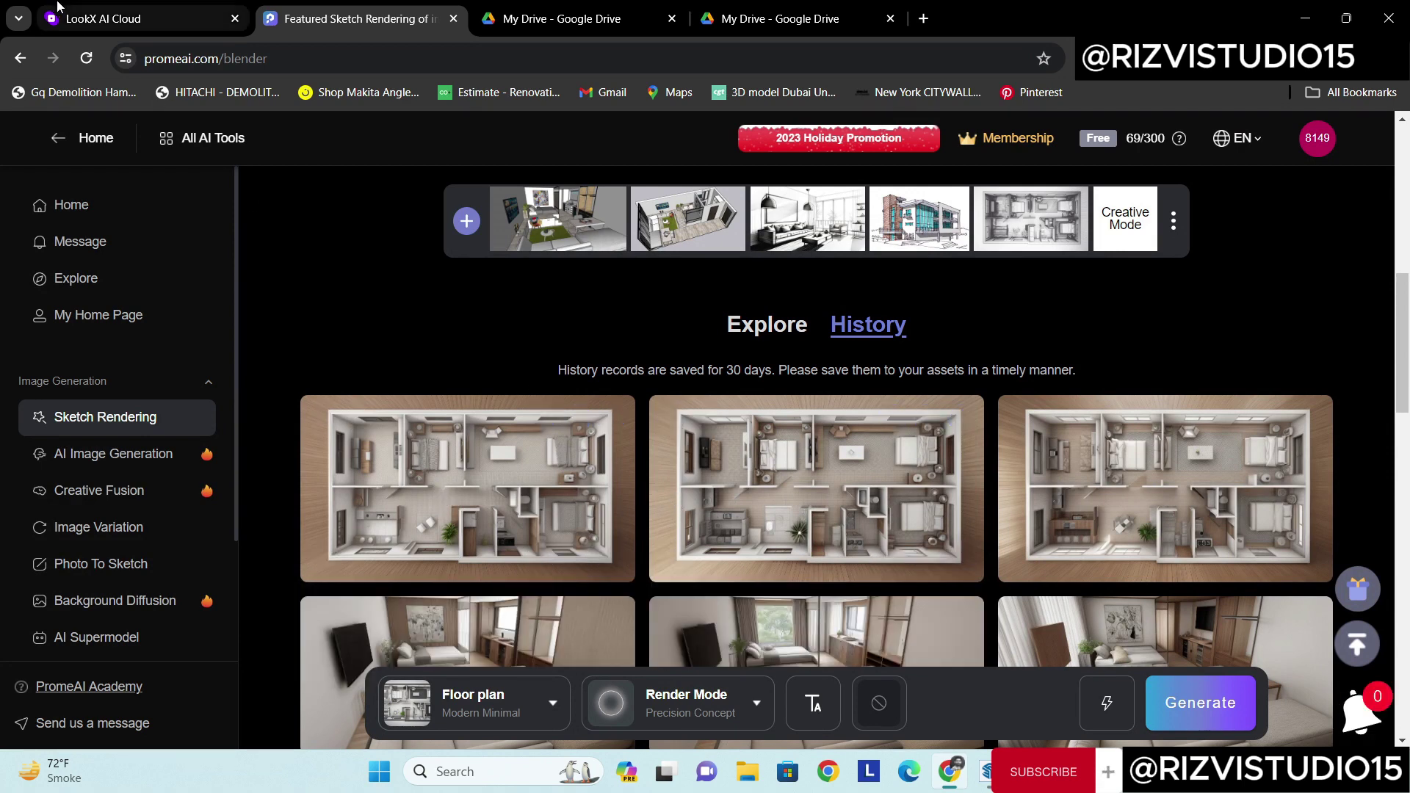
pyautogui.click(139, 18)
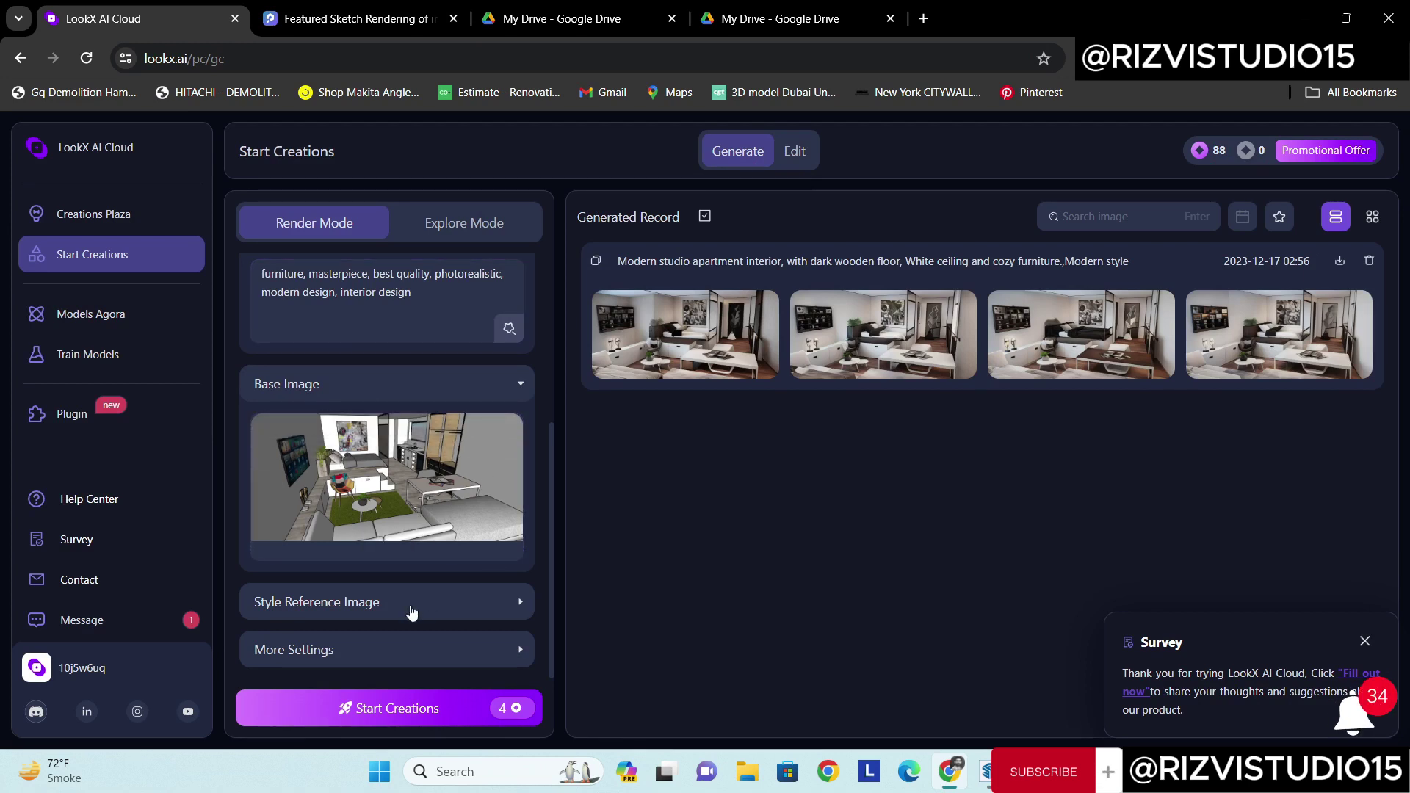
# Step: Upload the Desktop Wooden Rhapsody bedroom photo as style reference and expand More Settings
pyautogui.click(361, 602)
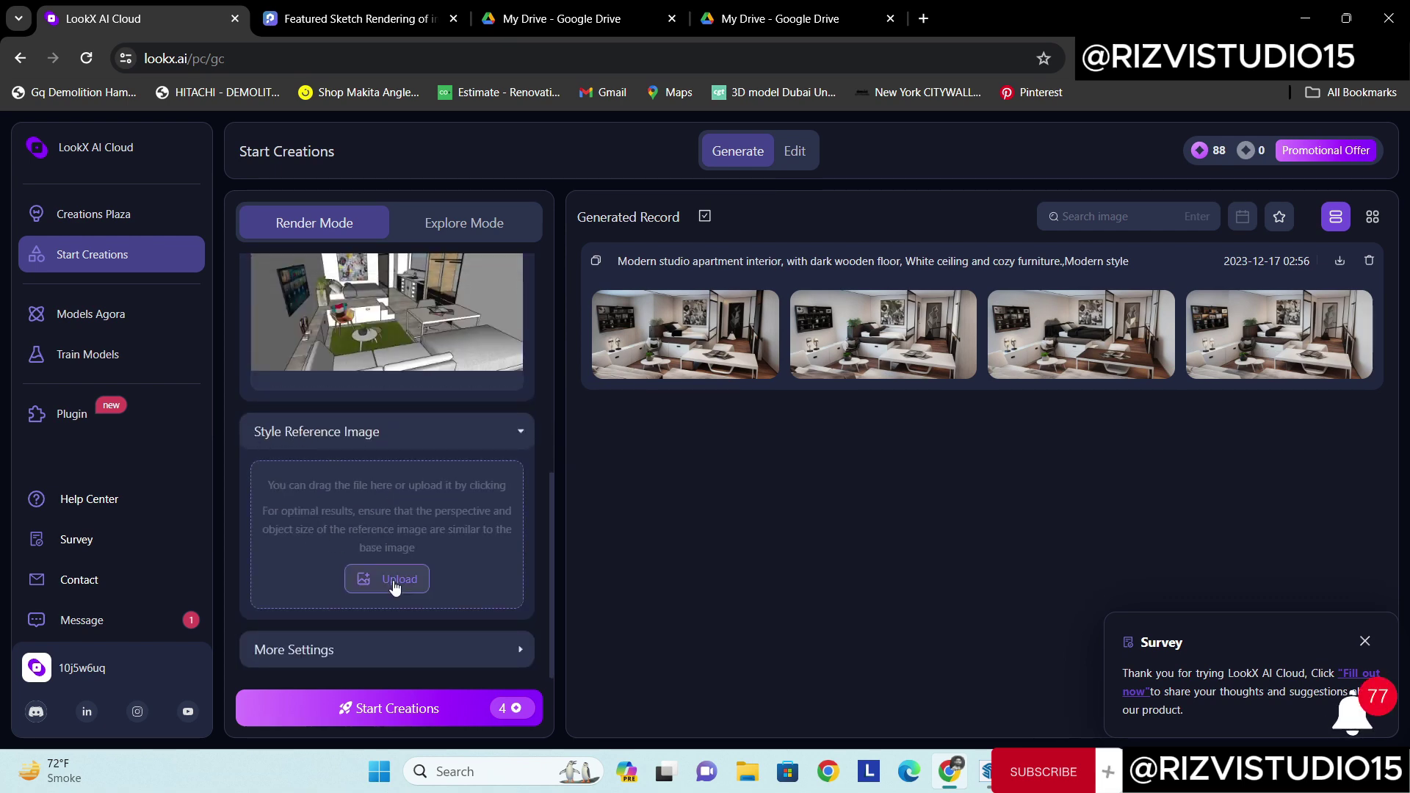
pyautogui.click(403, 567)
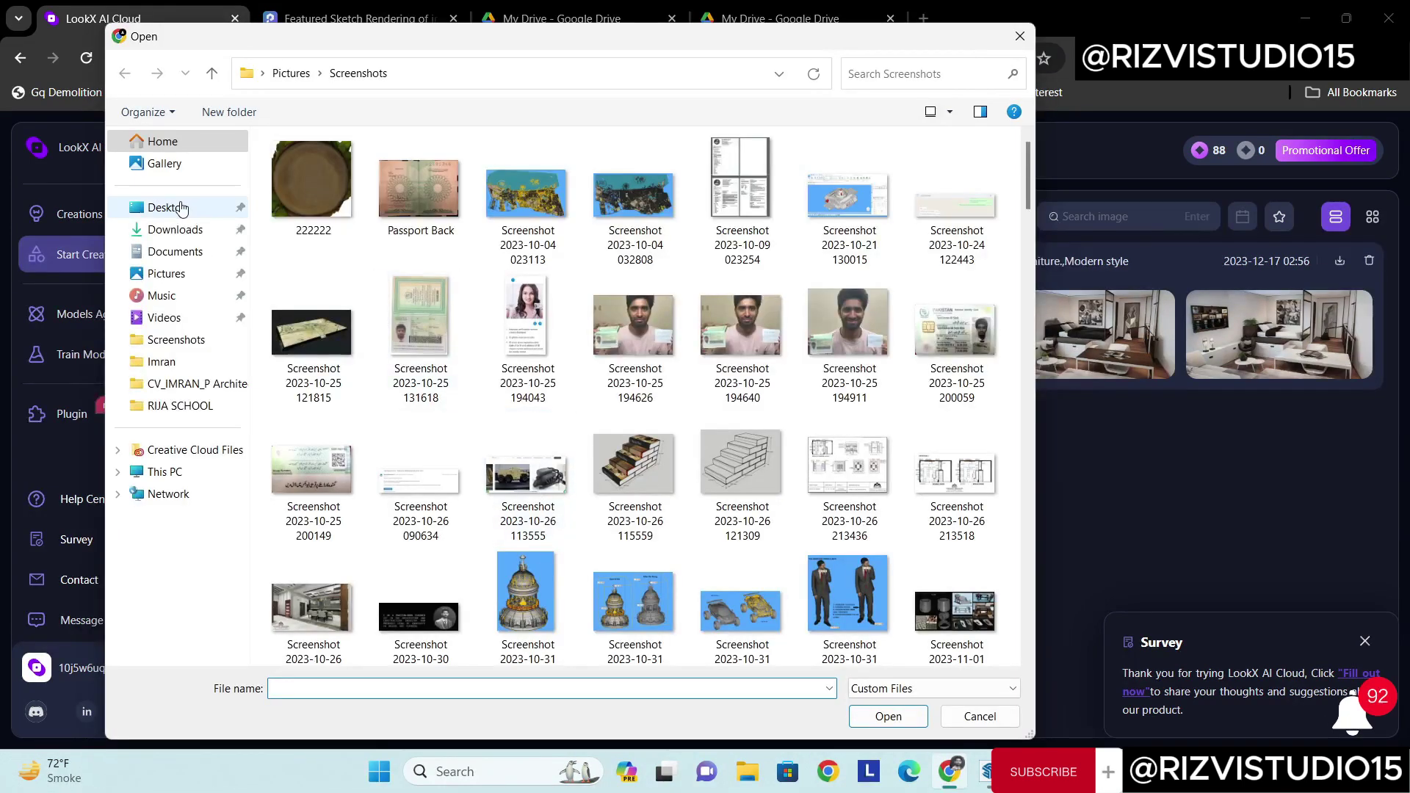
pyautogui.click(176, 207)
pyautogui.click(329, 351)
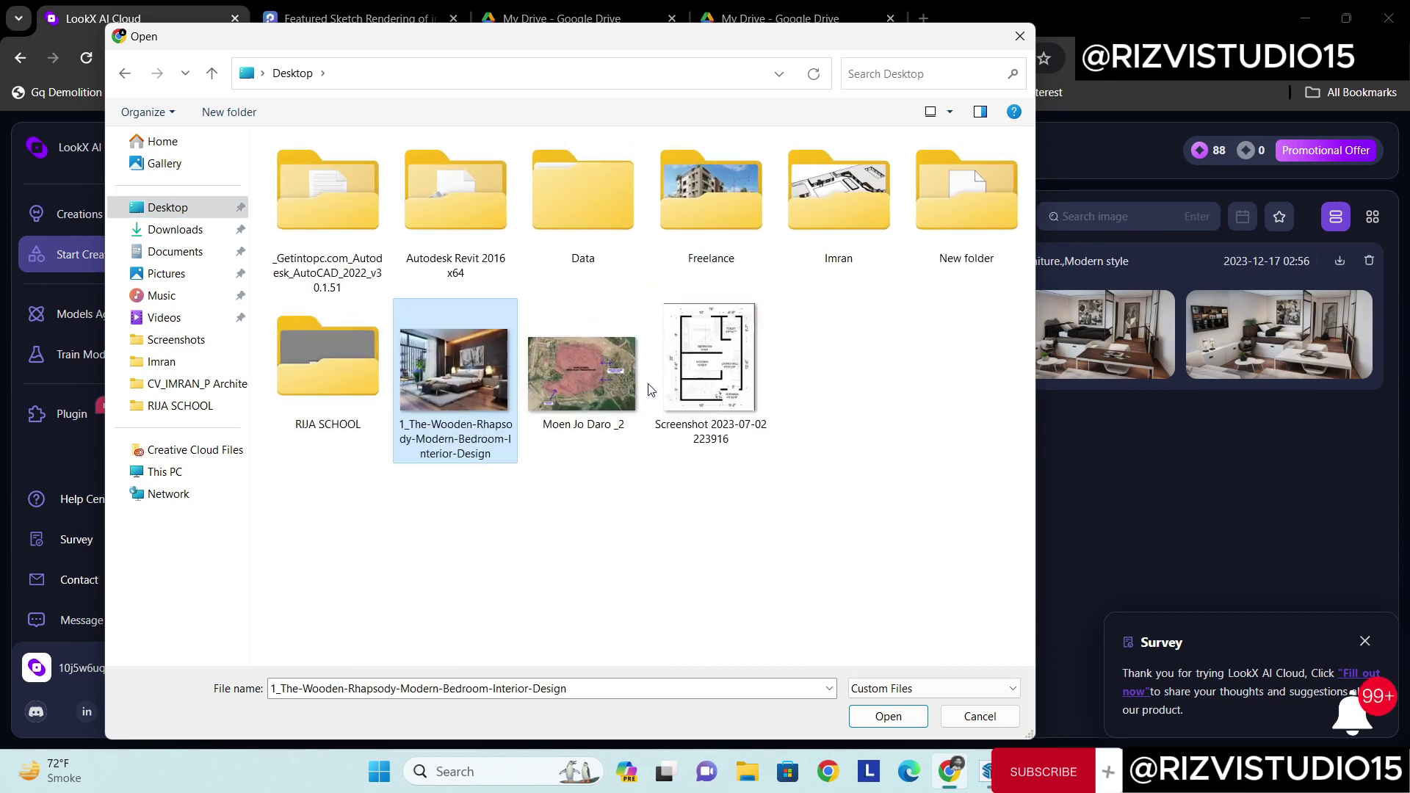
pyautogui.keyDown('ctrl'); pyautogui.scroll(3, 658, 395); pyautogui.keyUp('ctrl')
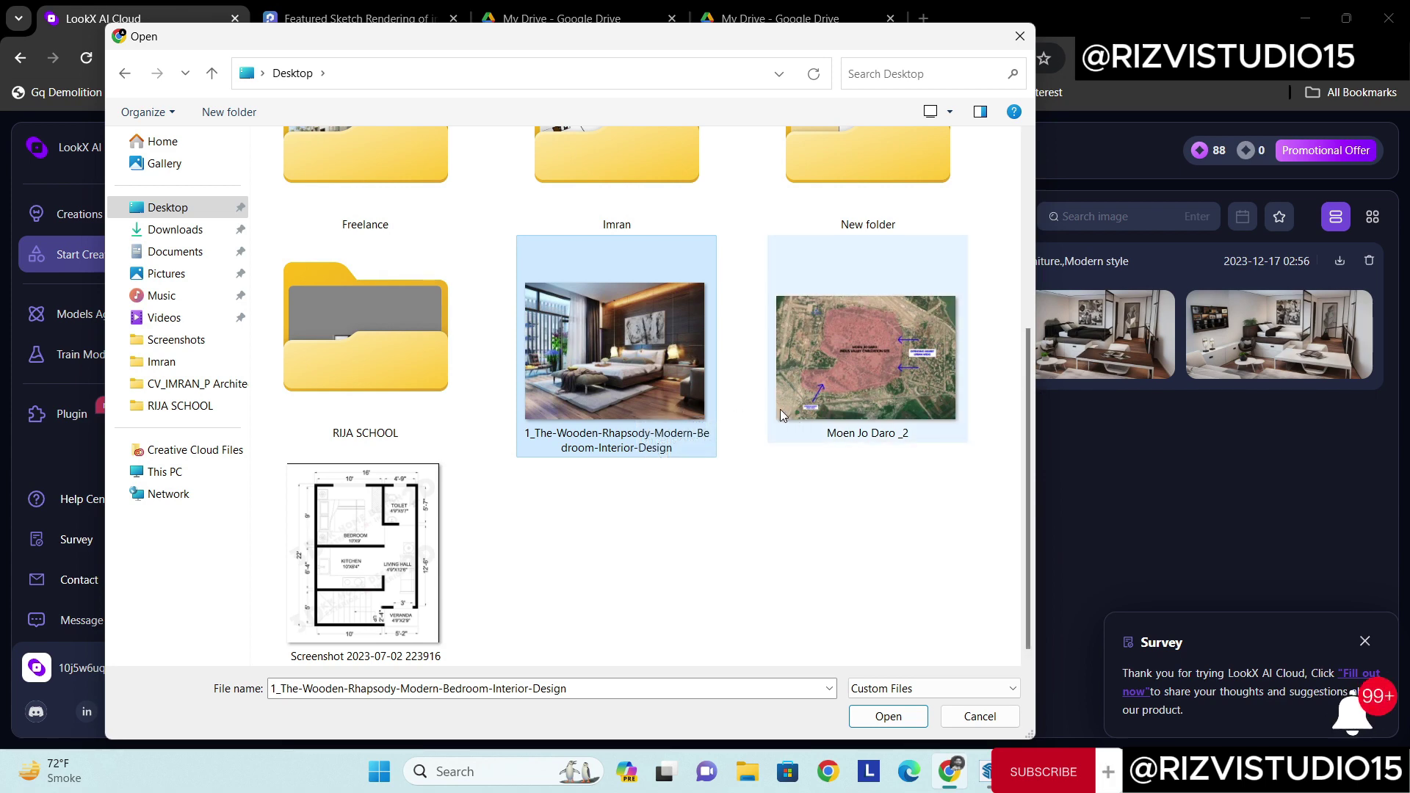
pyautogui.click(888, 716)
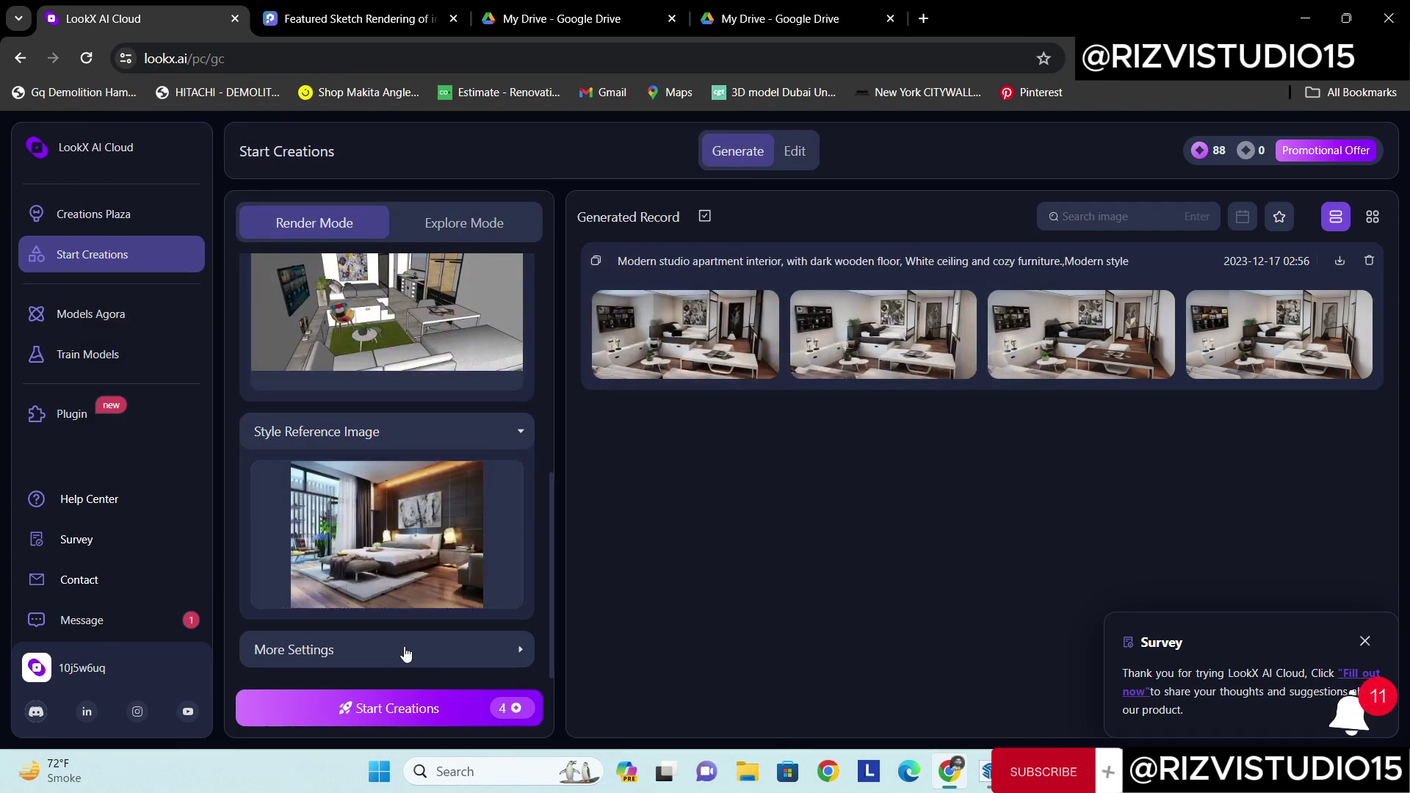
pyautogui.click(364, 649)
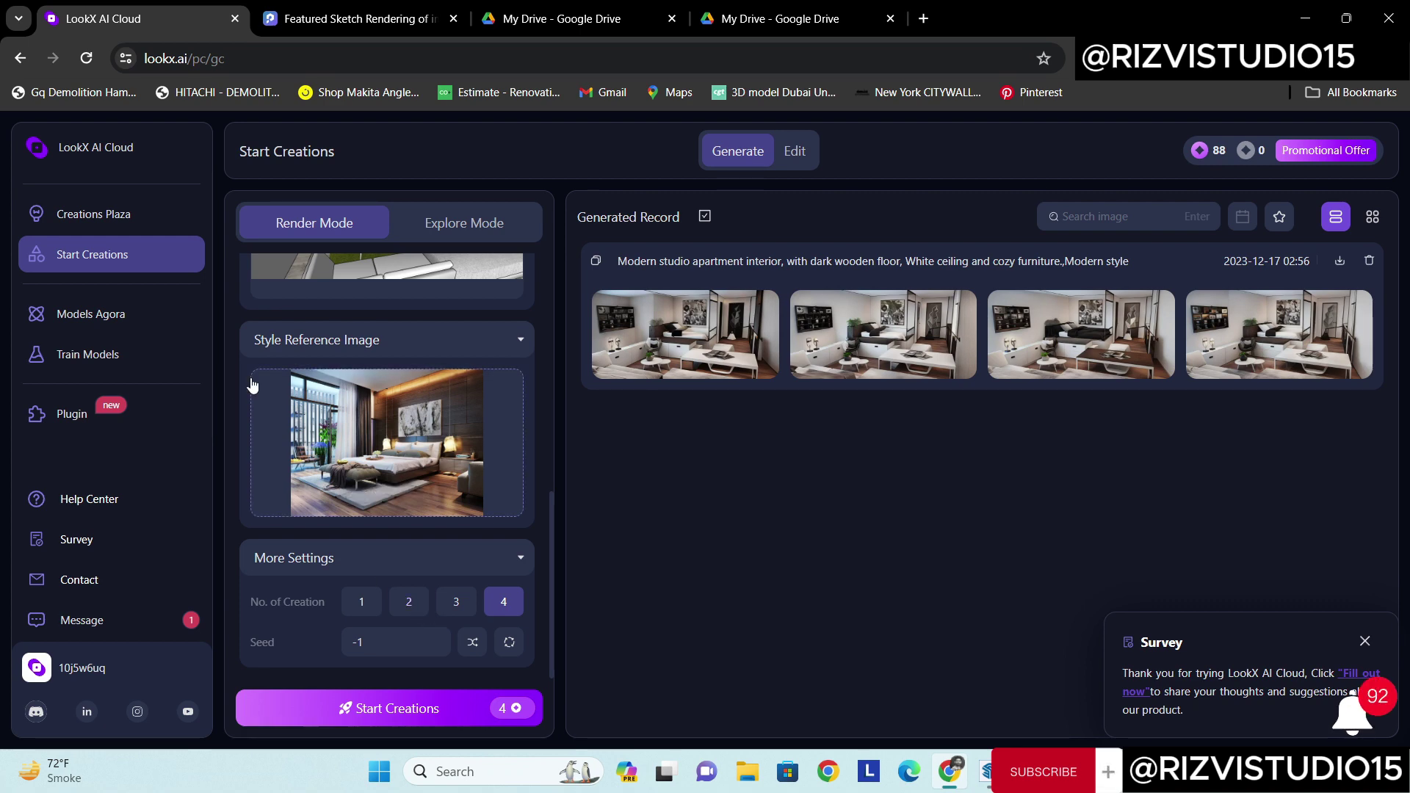
pyautogui.click(326, 9)
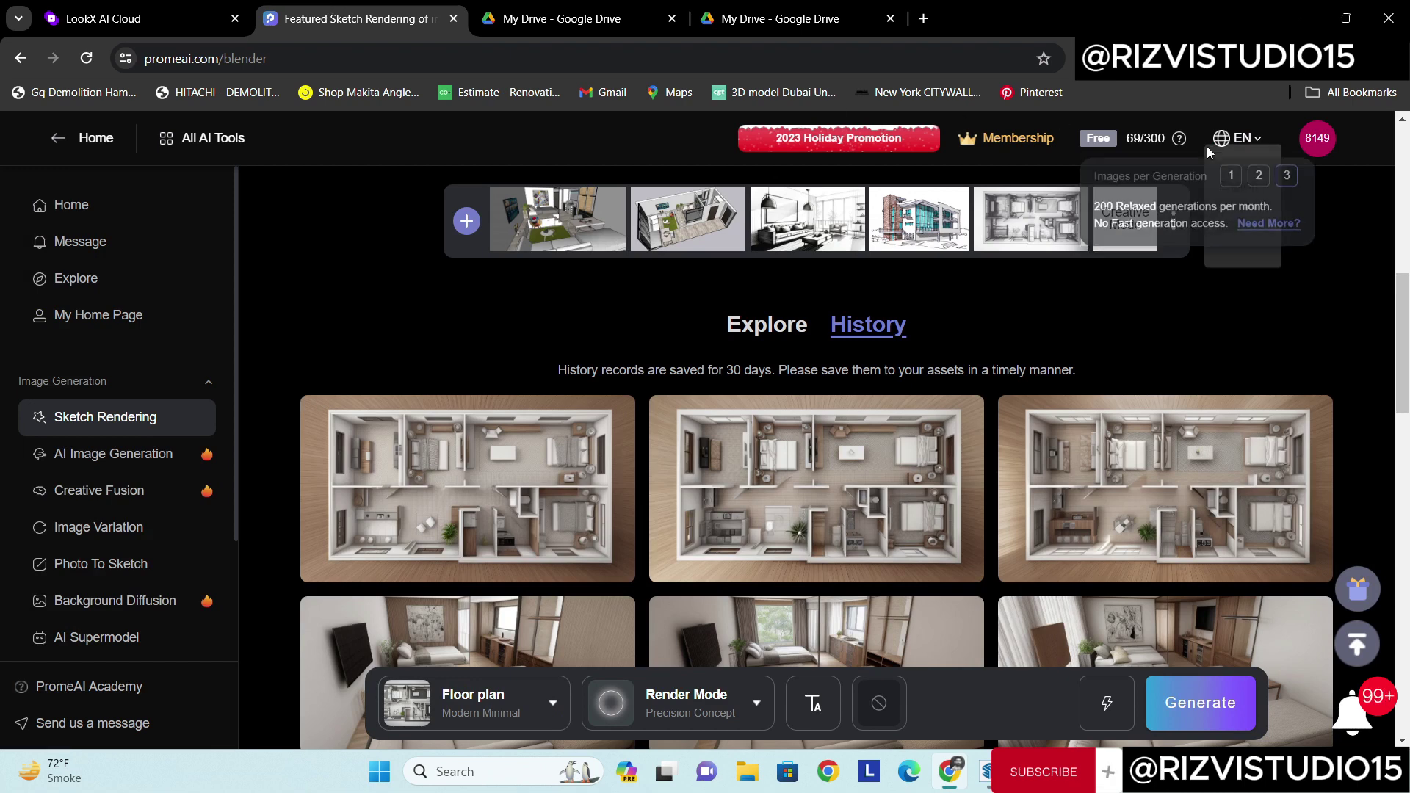
# Step: Check PromeAI's 69/300 free-plan generation allowance, then return to LookX
pyautogui.moveTo(1155, 152)
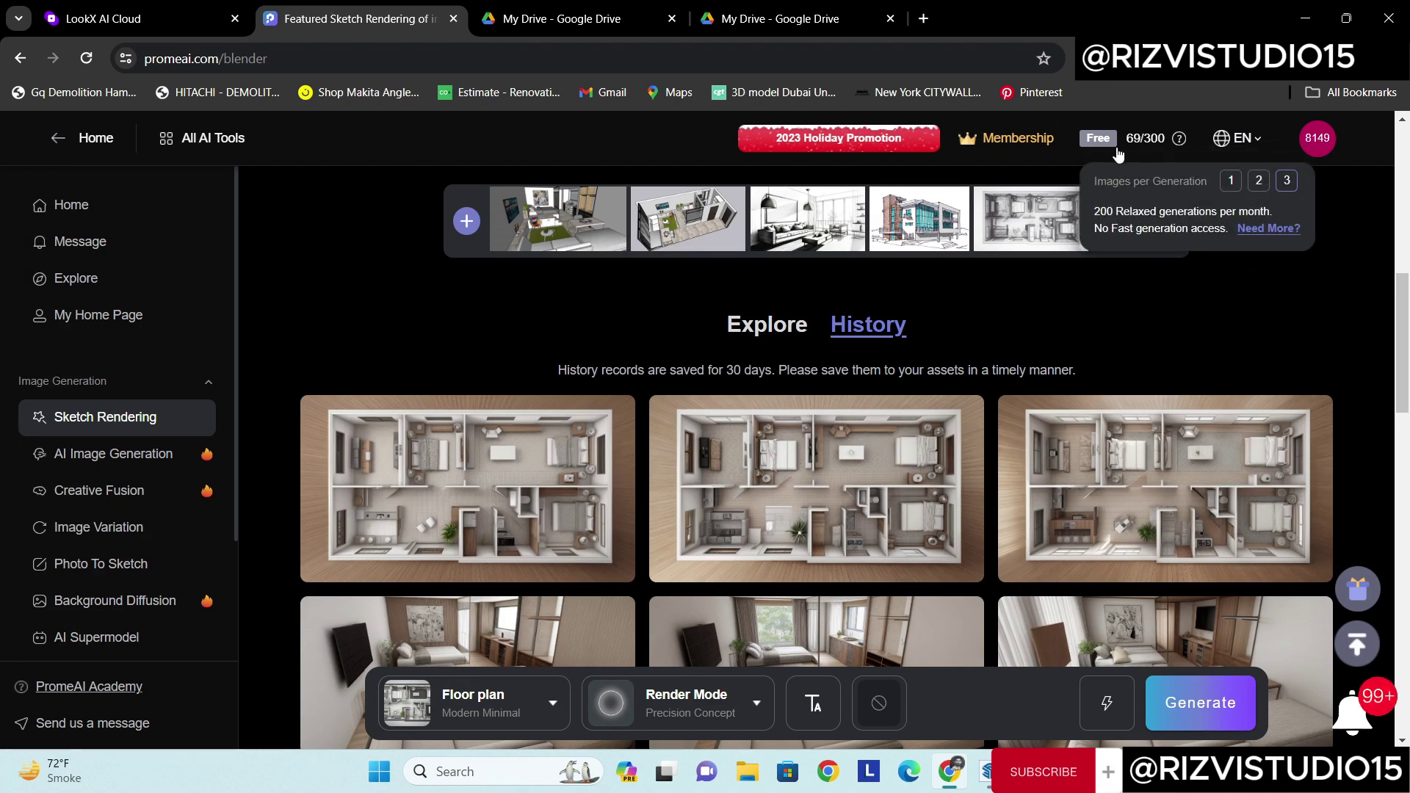
pyautogui.click(178, 9)
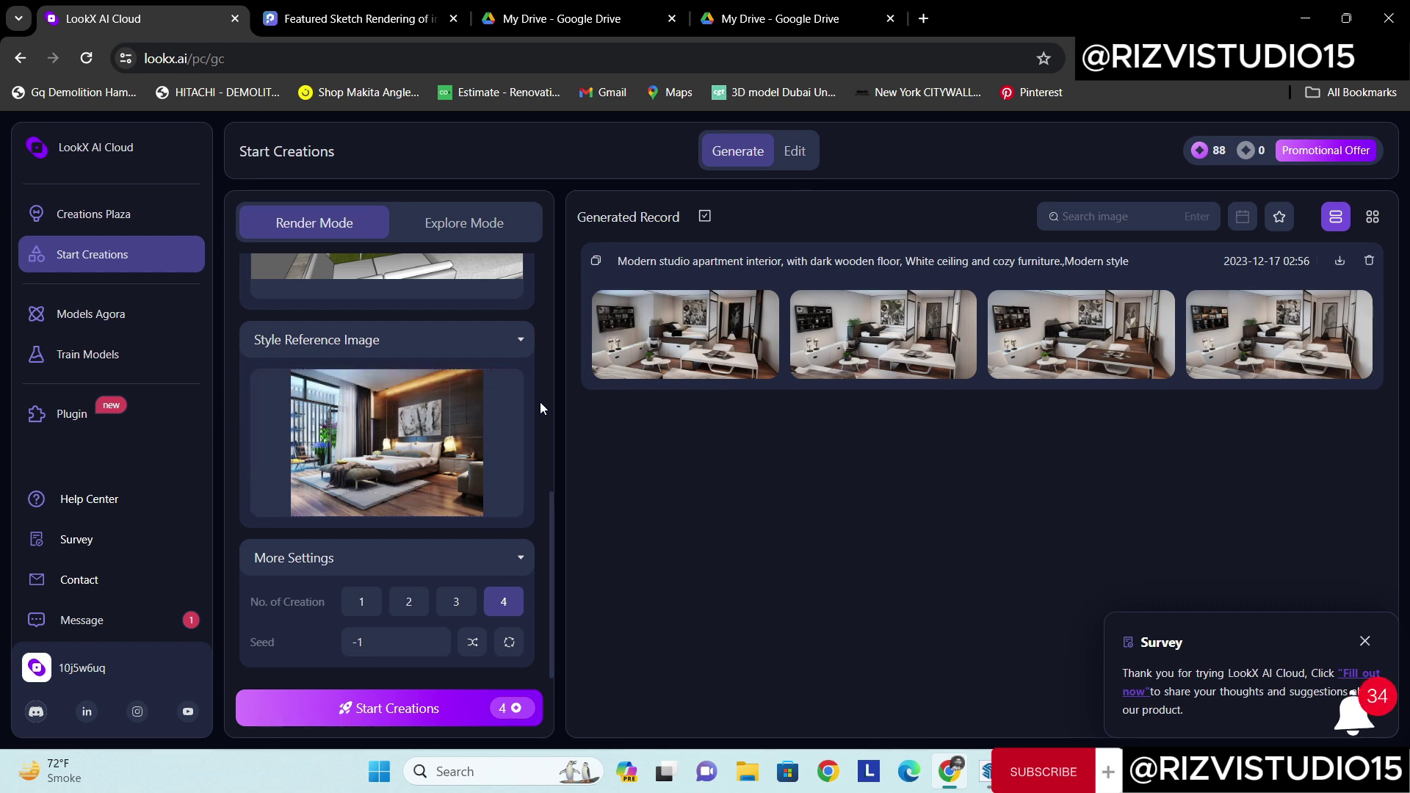
pyautogui.scroll(5, 540, 402)
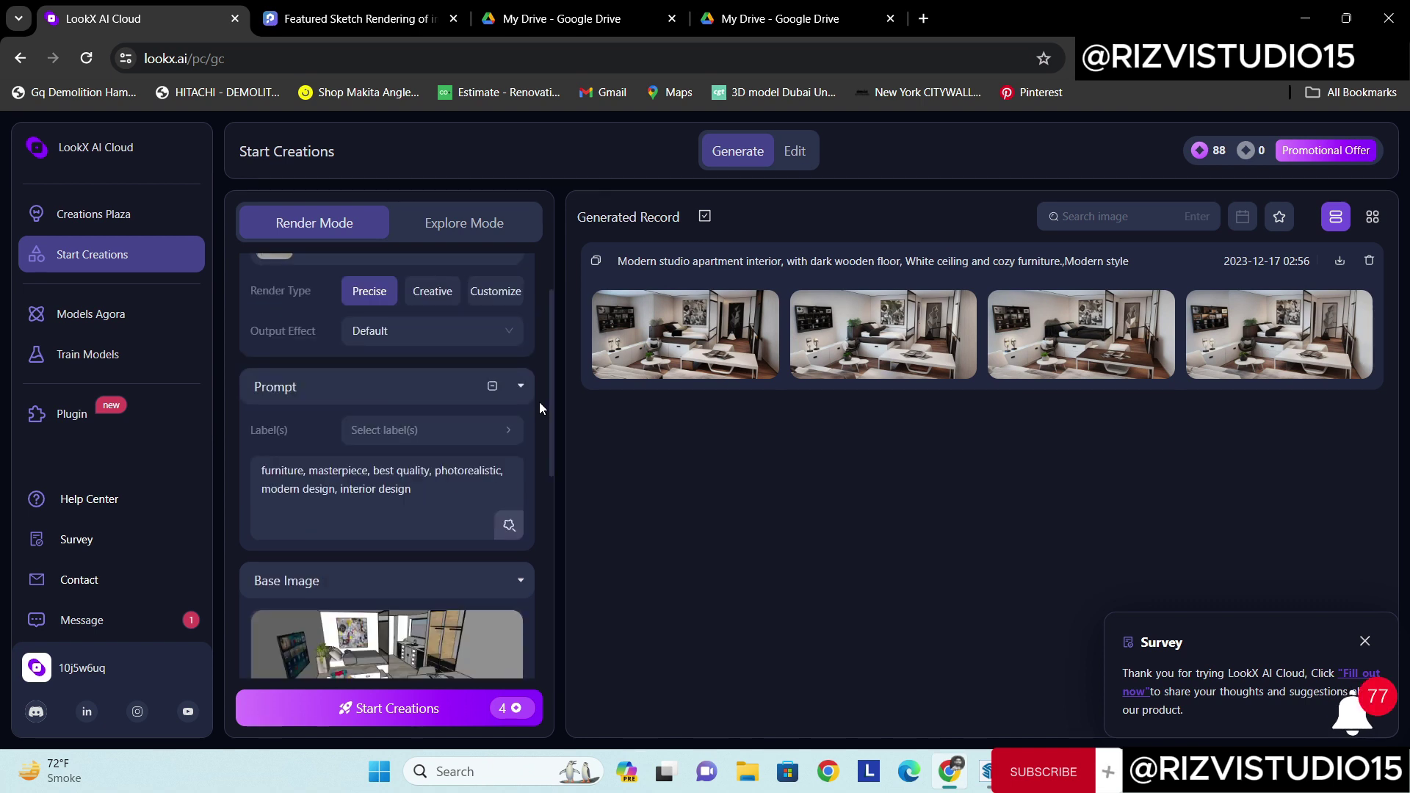
pyautogui.scroll(-5, 539, 402)
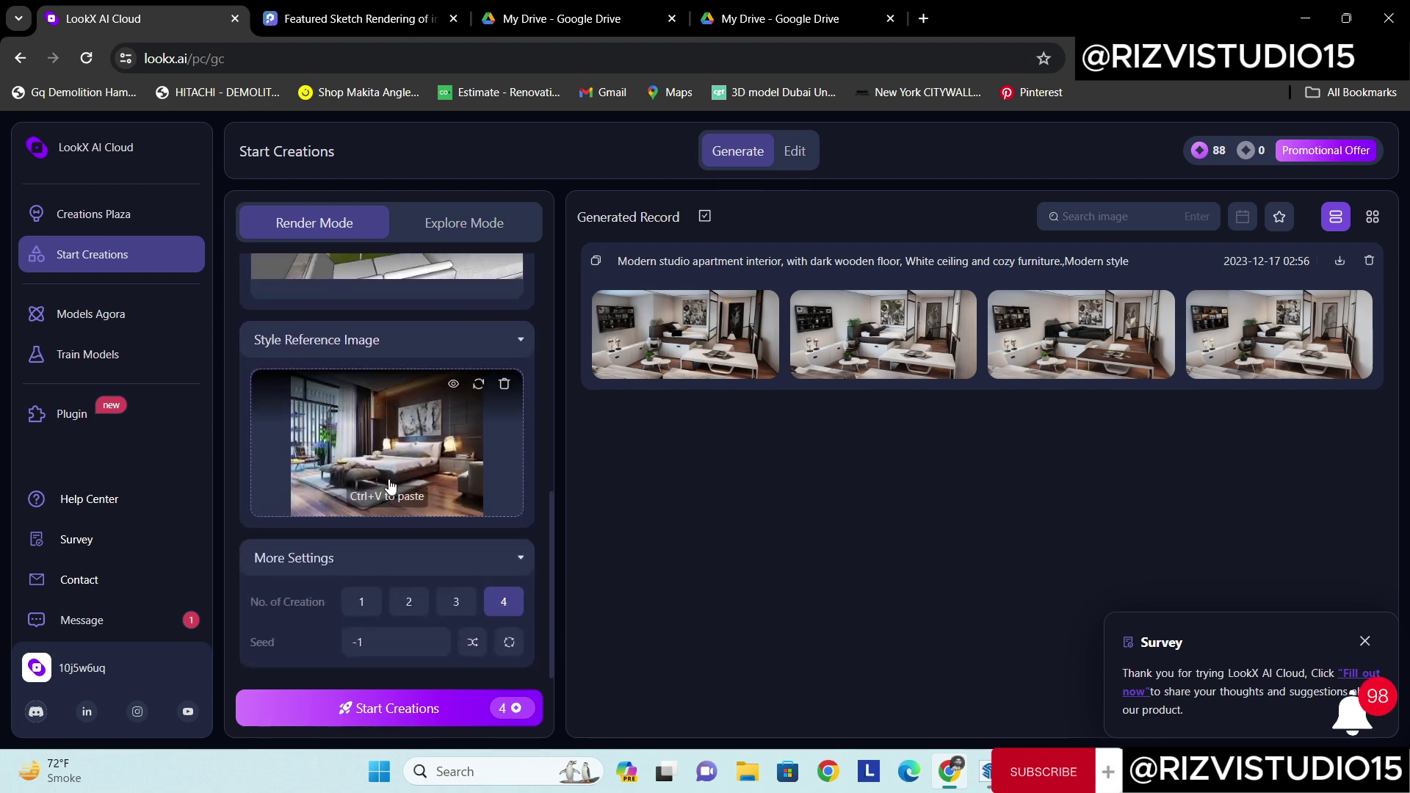
pyautogui.scroll(5, 382, 611)
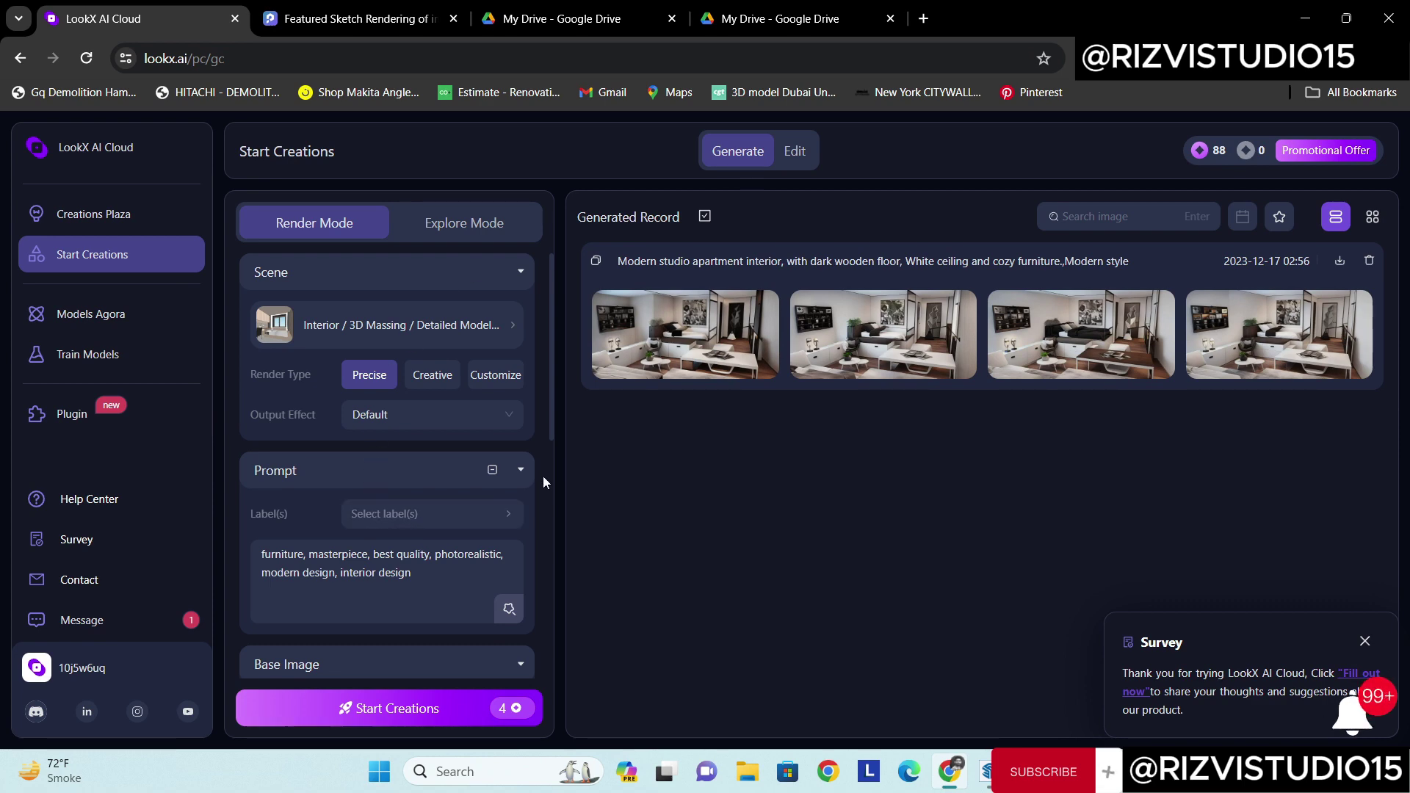
pyautogui.scroll(-10, 408, 608)
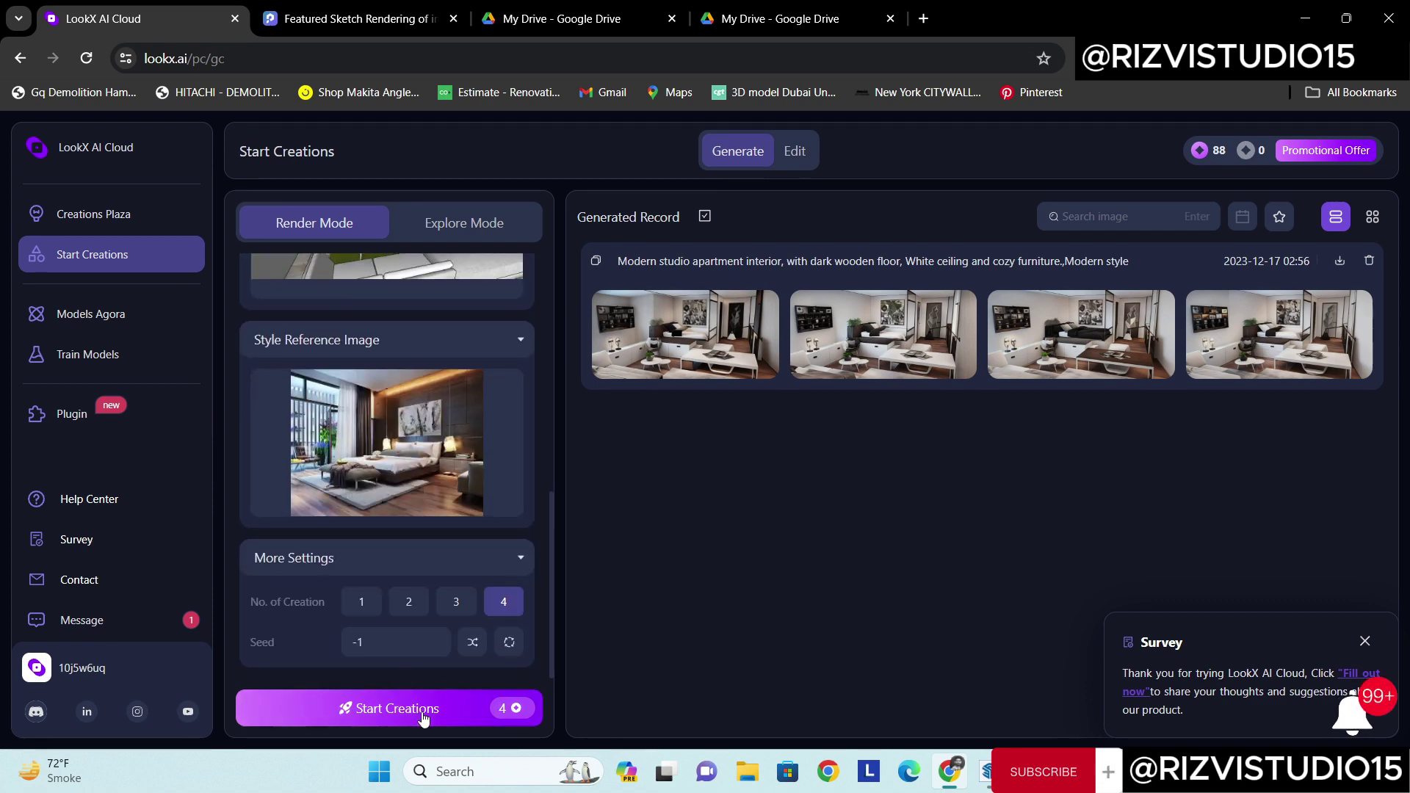
# Step: Generate four new renders and open the first one's details (seed 977002691)
pyautogui.click(342, 707)
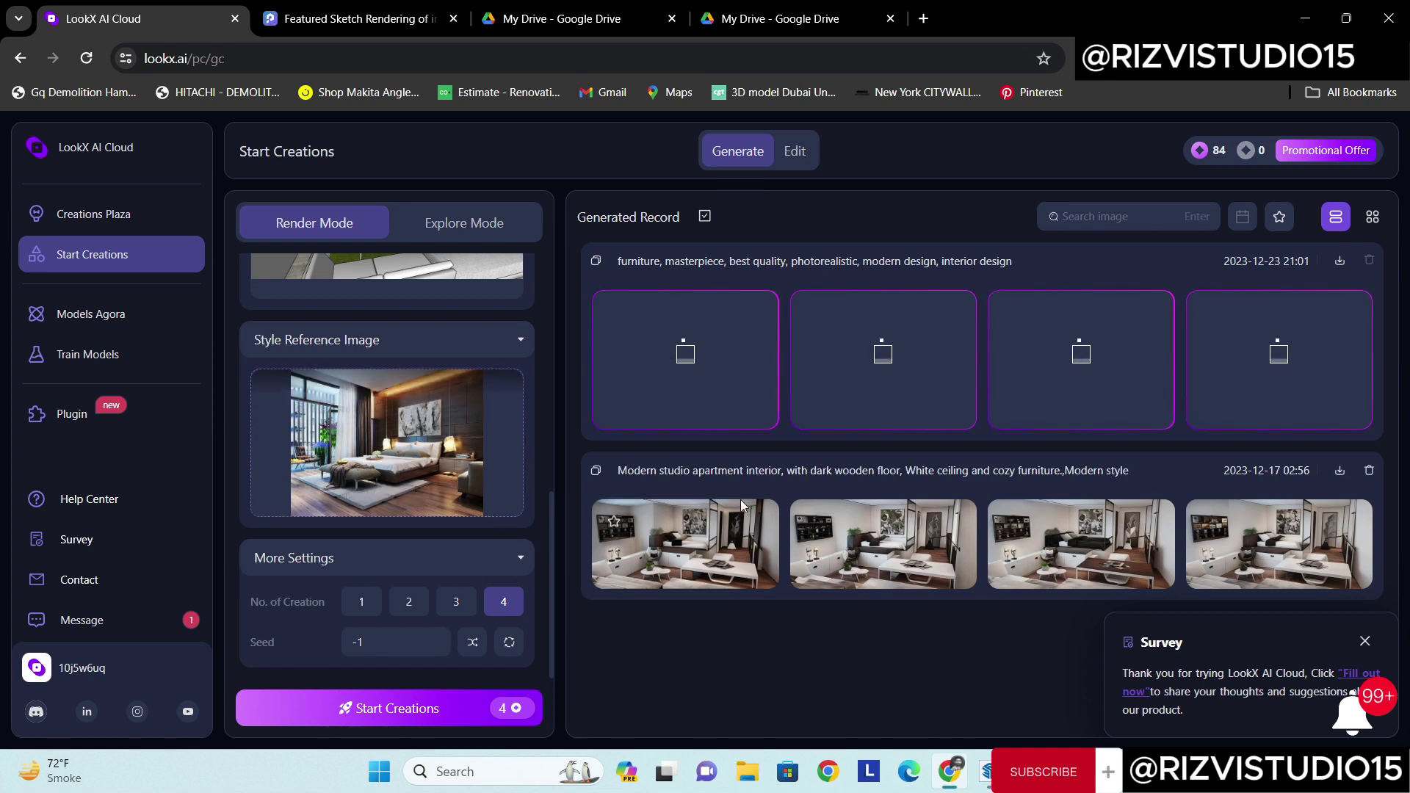
pyautogui.click(1364, 641)
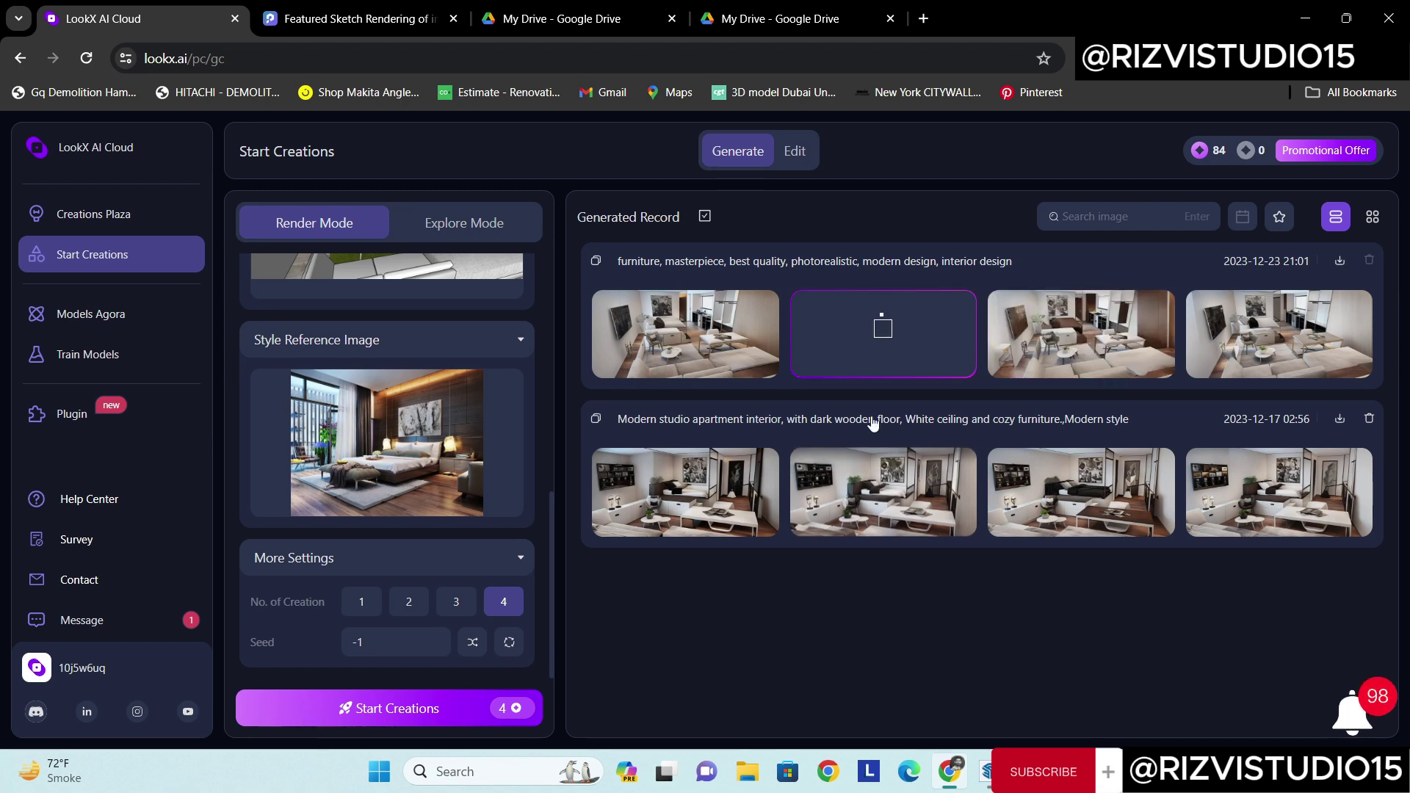
pyautogui.click(726, 365)
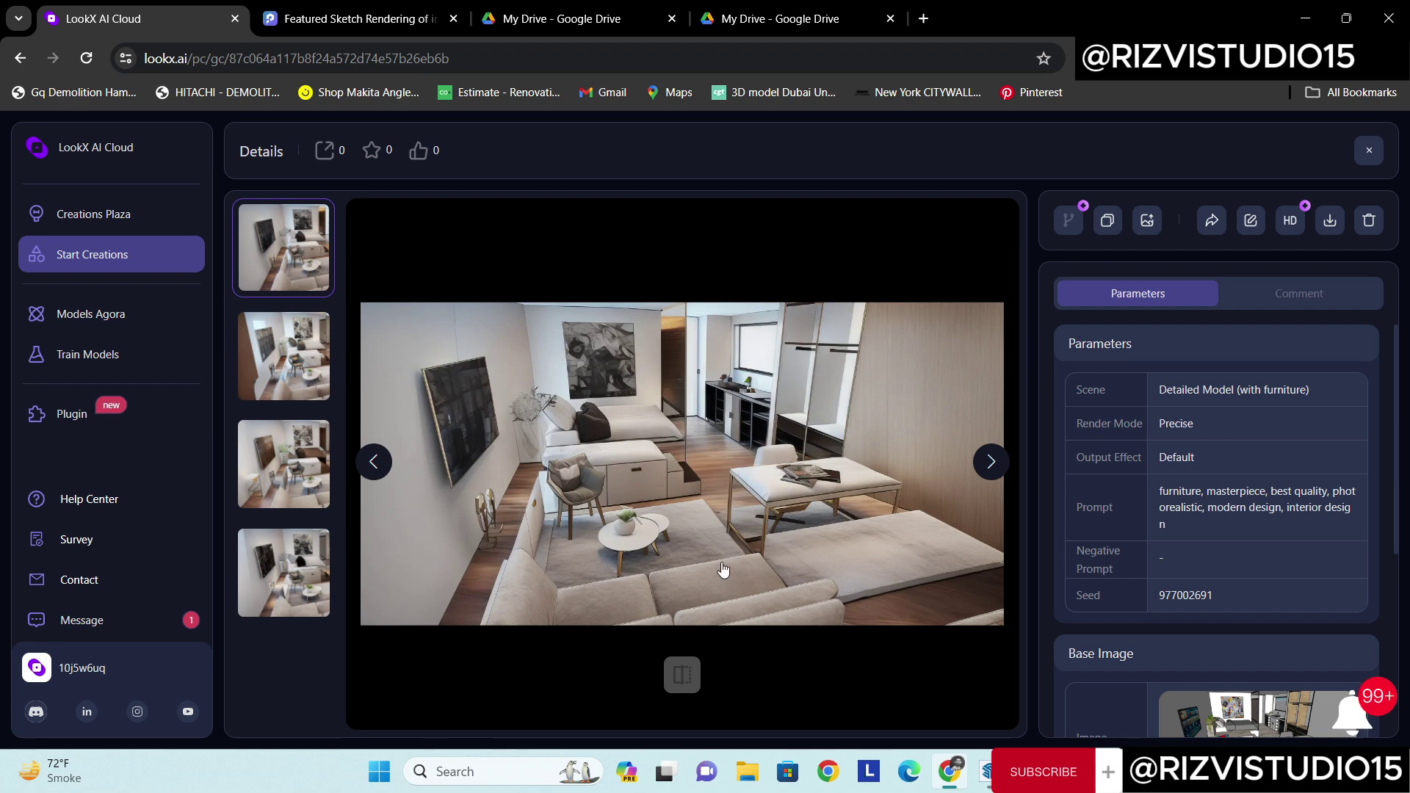
pyautogui.click(682, 674)
pyautogui.moveTo(682, 464)
pyautogui.mouseDown()
pyautogui.moveTo(931, 479)
pyautogui.moveTo(413, 474)
pyautogui.moveTo(381, 501)
pyautogui.moveTo(772, 485)
pyautogui.moveTo(954, 499)
pyautogui.moveTo(1002, 545)
pyautogui.mouseUp()
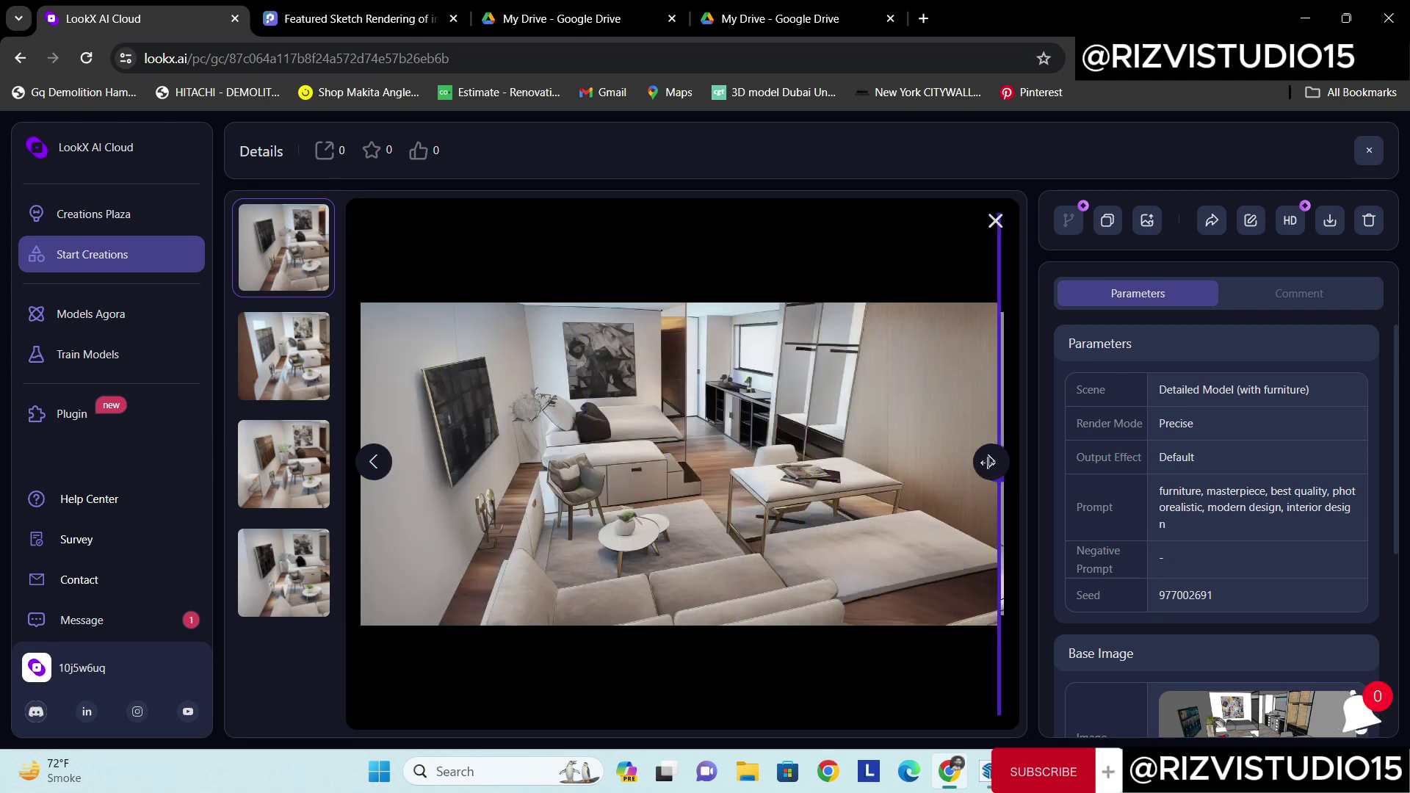
pyautogui.click(280, 344)
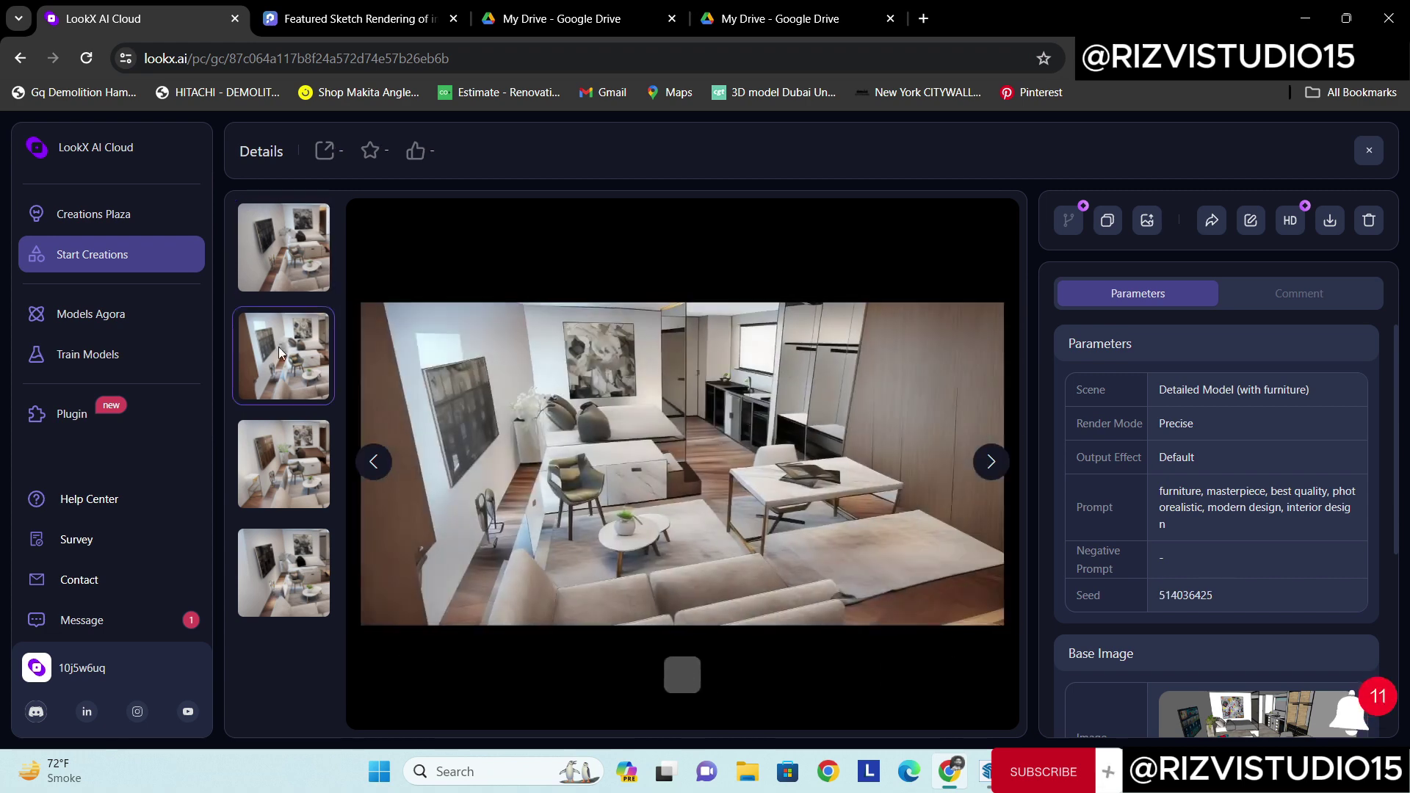
pyautogui.click(288, 469)
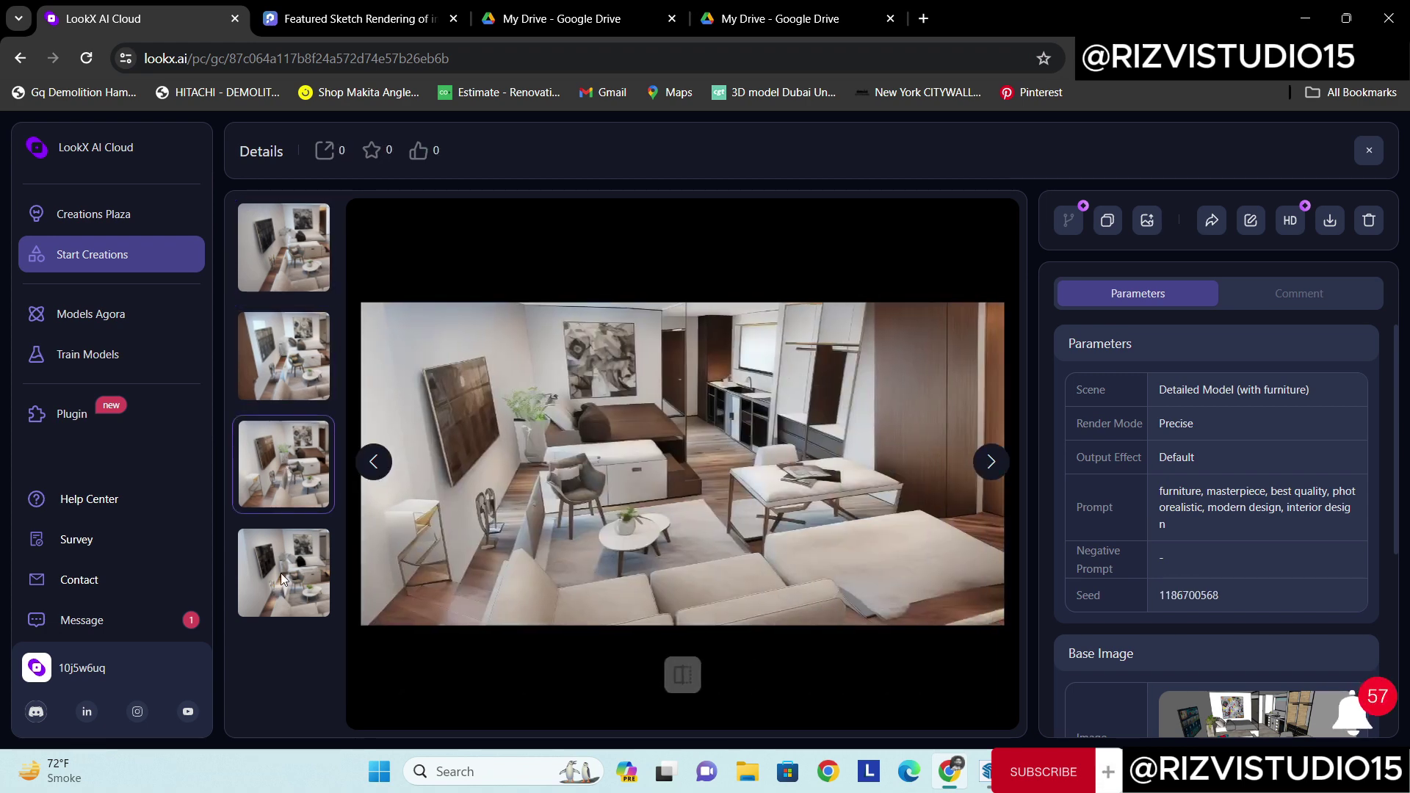
pyautogui.click(278, 588)
pyautogui.click(269, 485)
pyautogui.click(298, 393)
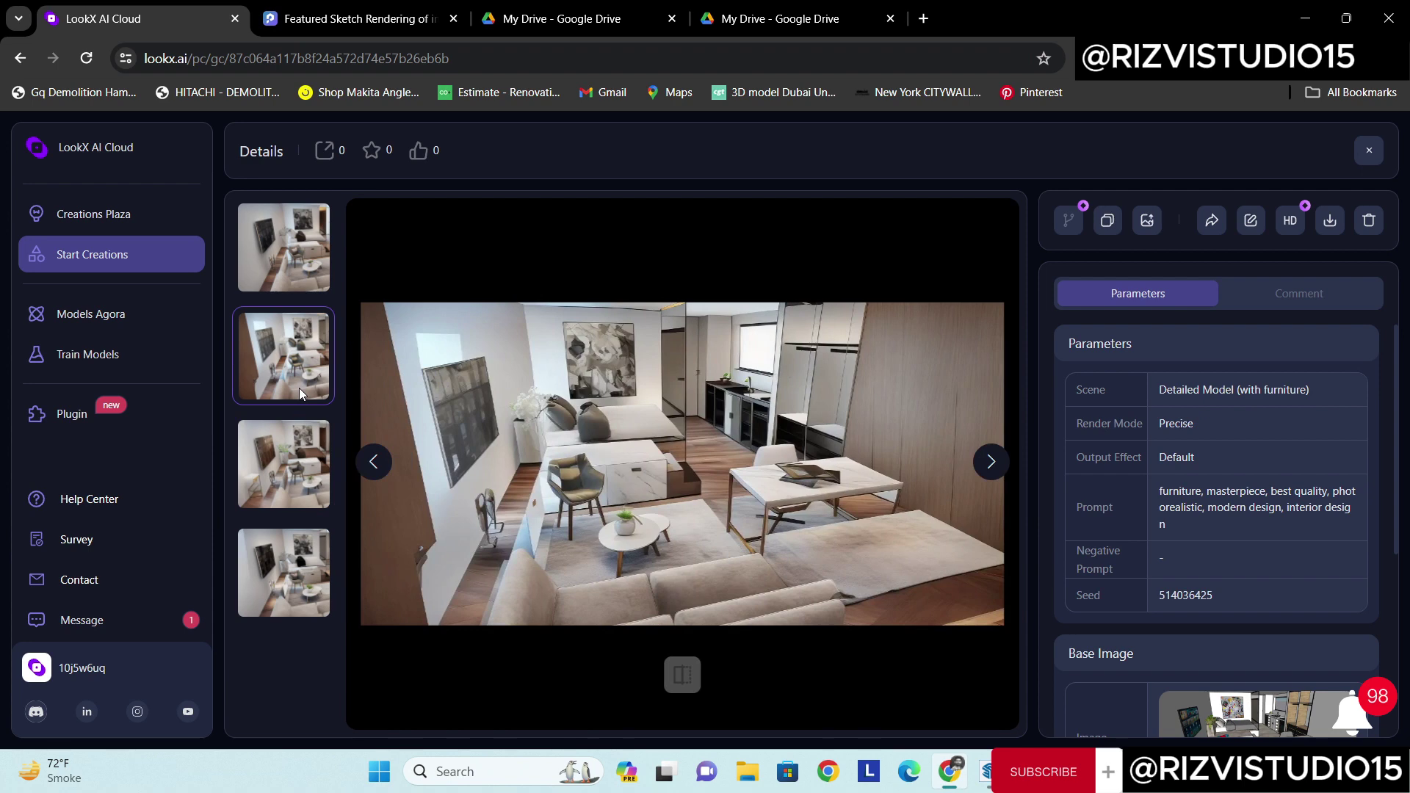
pyautogui.click(306, 260)
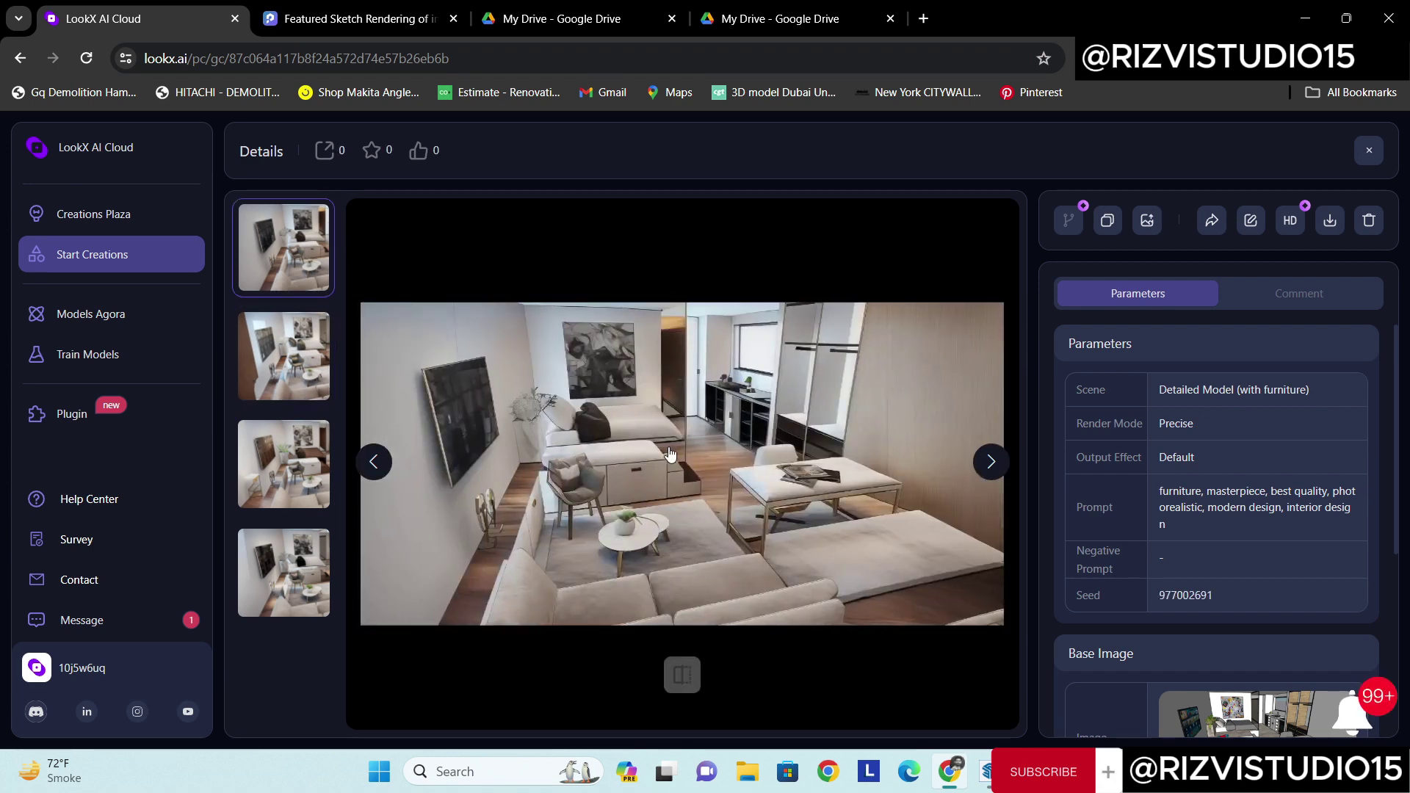